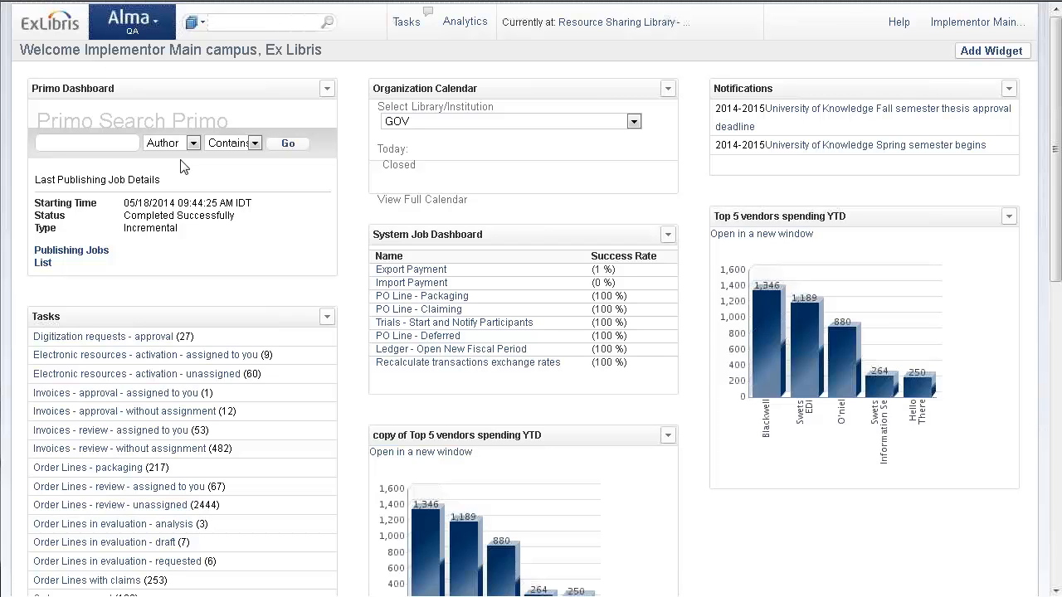
Manually create and save a Negotiation license named MyNegotiatedLicense with the license code MYNEGOTIATED.
click(154, 31)
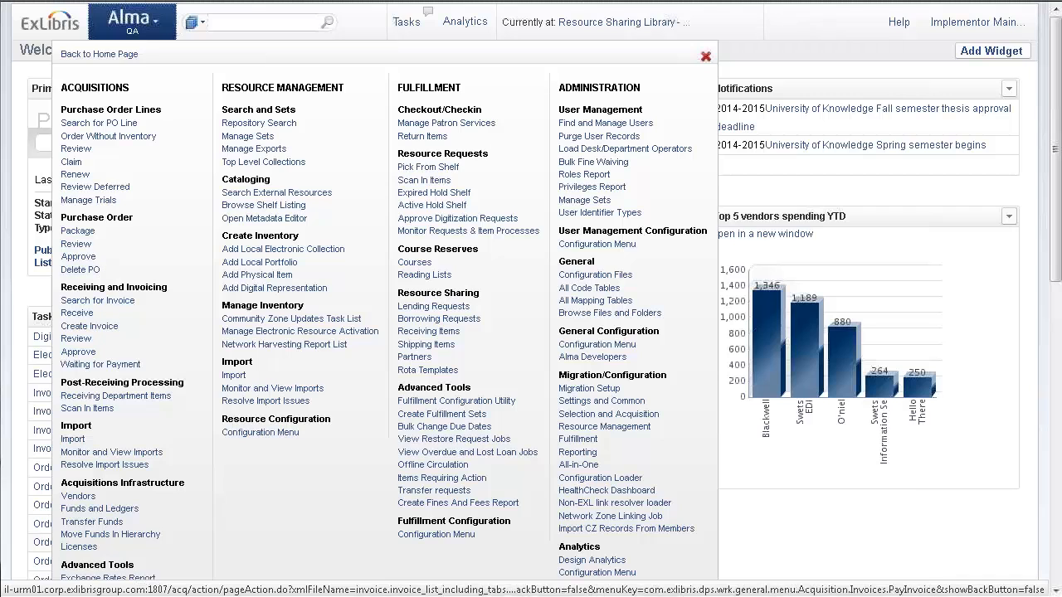
click(79, 546)
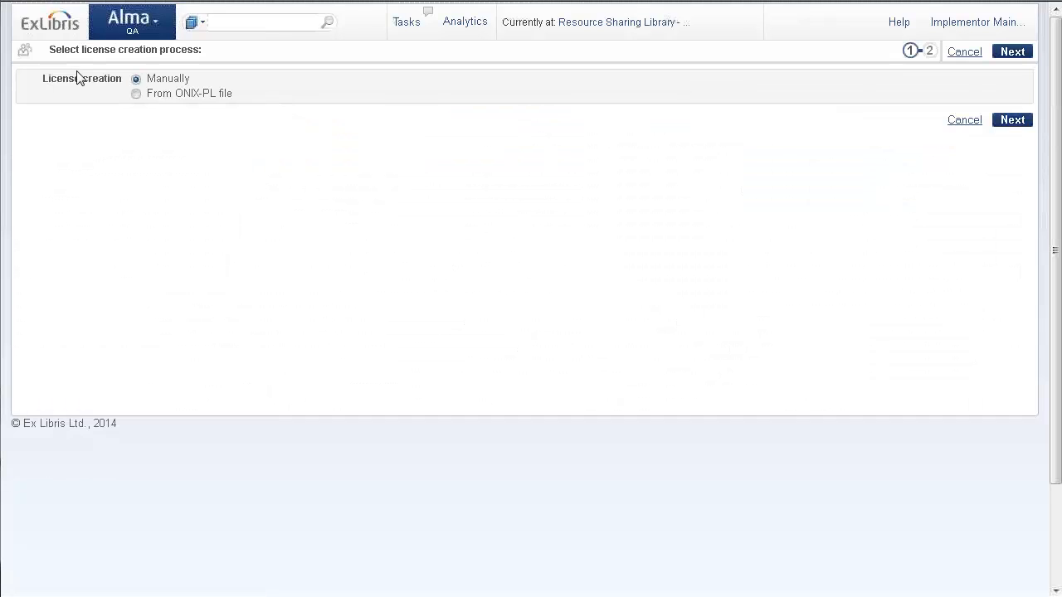
click(1012, 122)
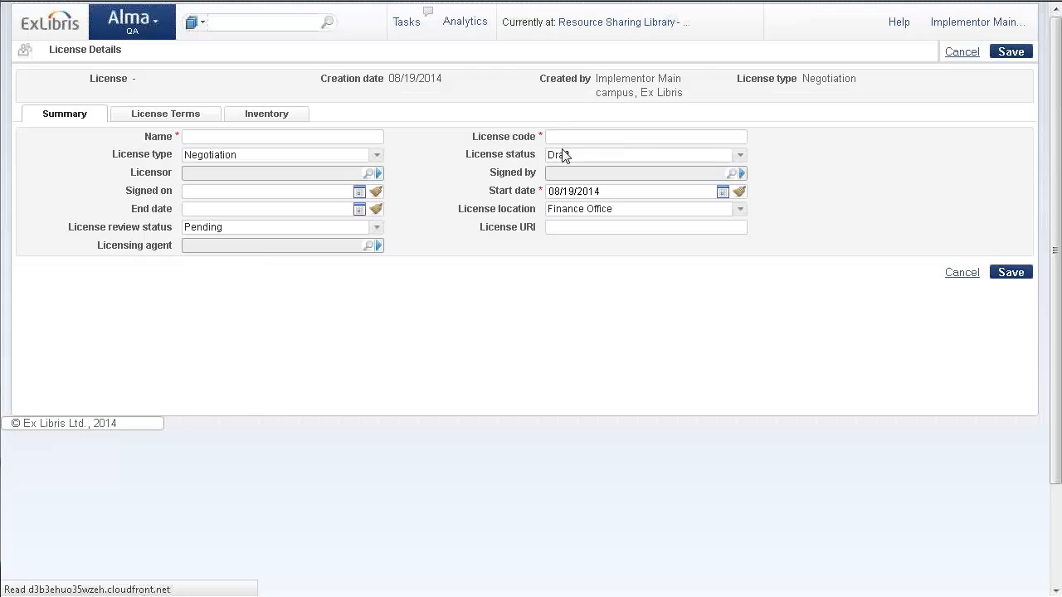
click(323, 136)
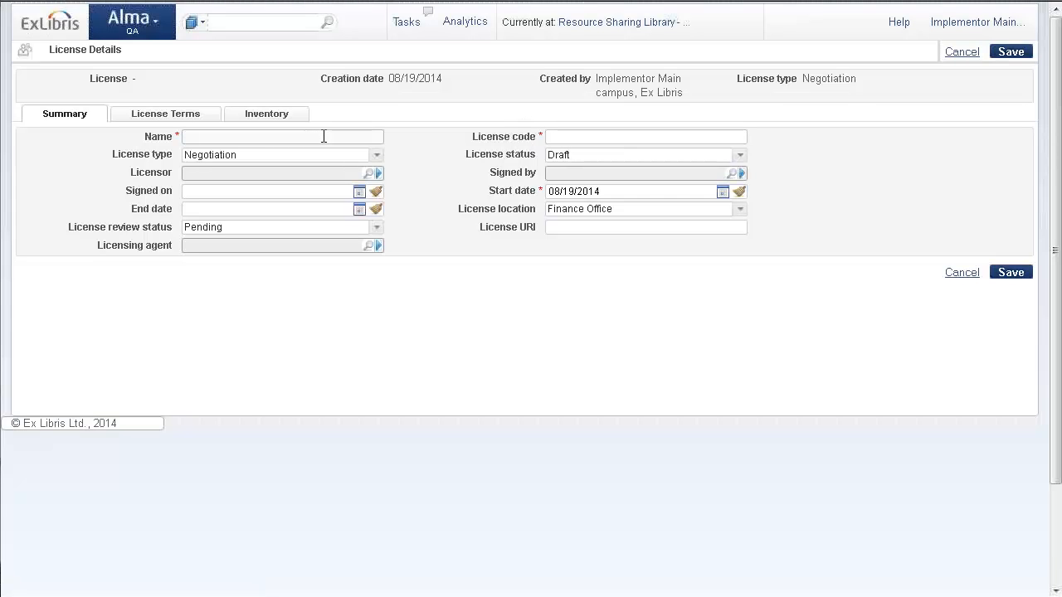
text(MyNegotiatedLicense)
click(565, 136)
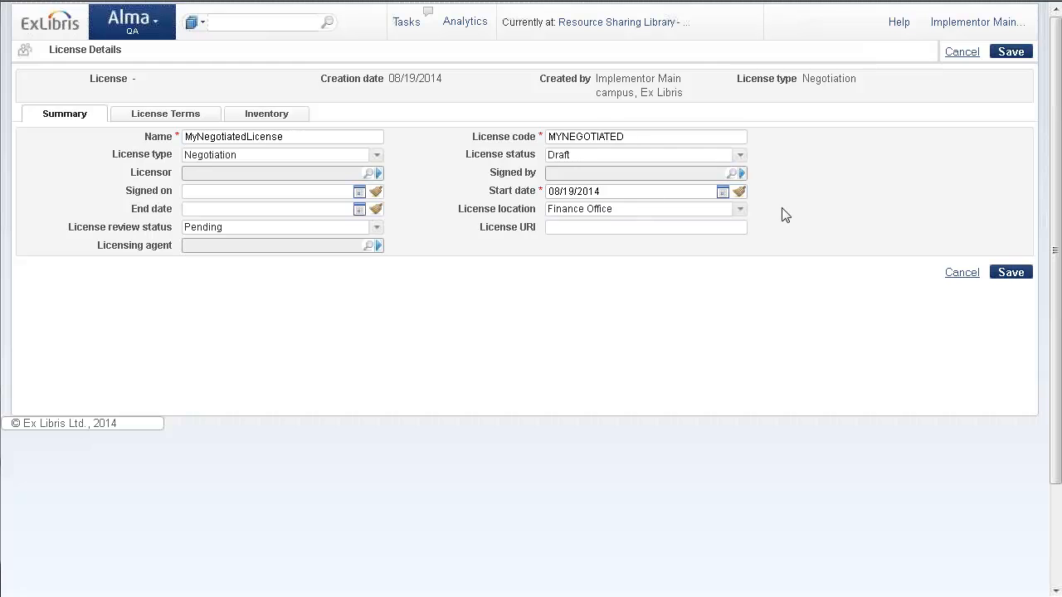
click(1006, 274)
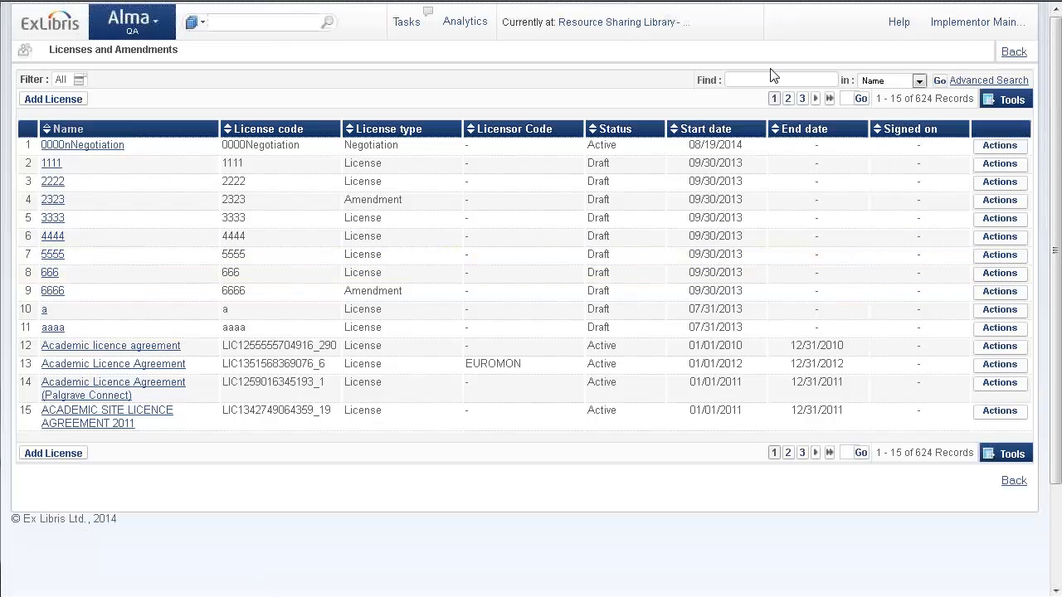
Find the license by the name mynegotiatedlicense and open it for editing.
click(744, 75)
text(myNegotiatedlicense)
key(Return)
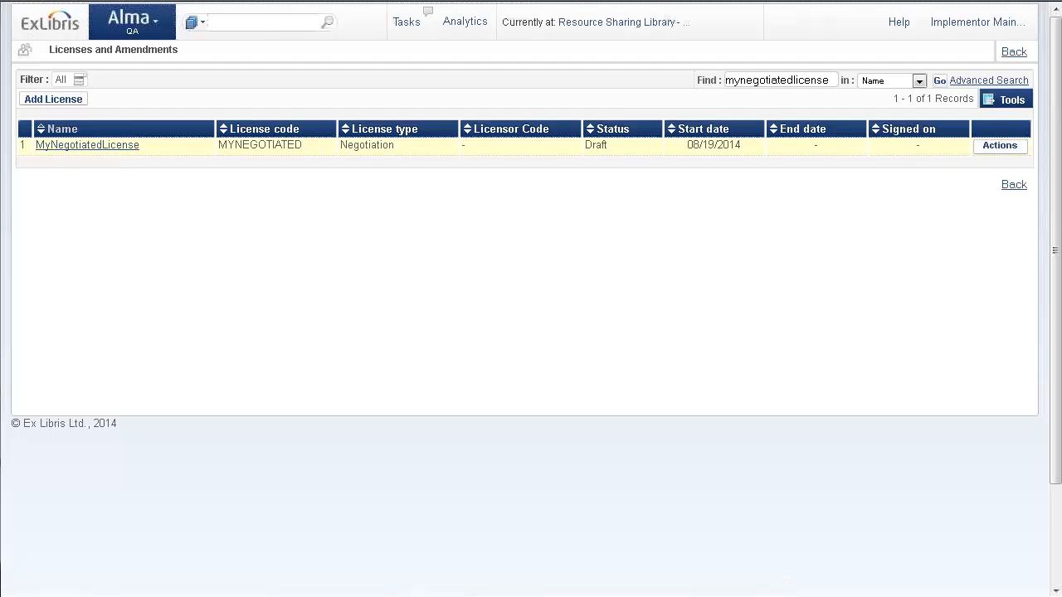
click(1012, 147)
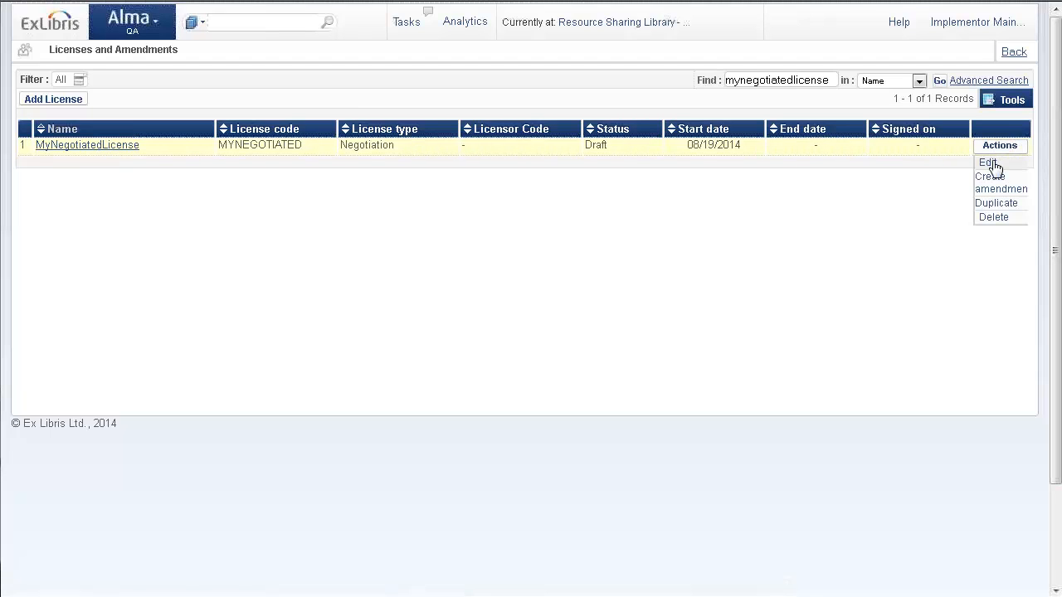
click(999, 163)
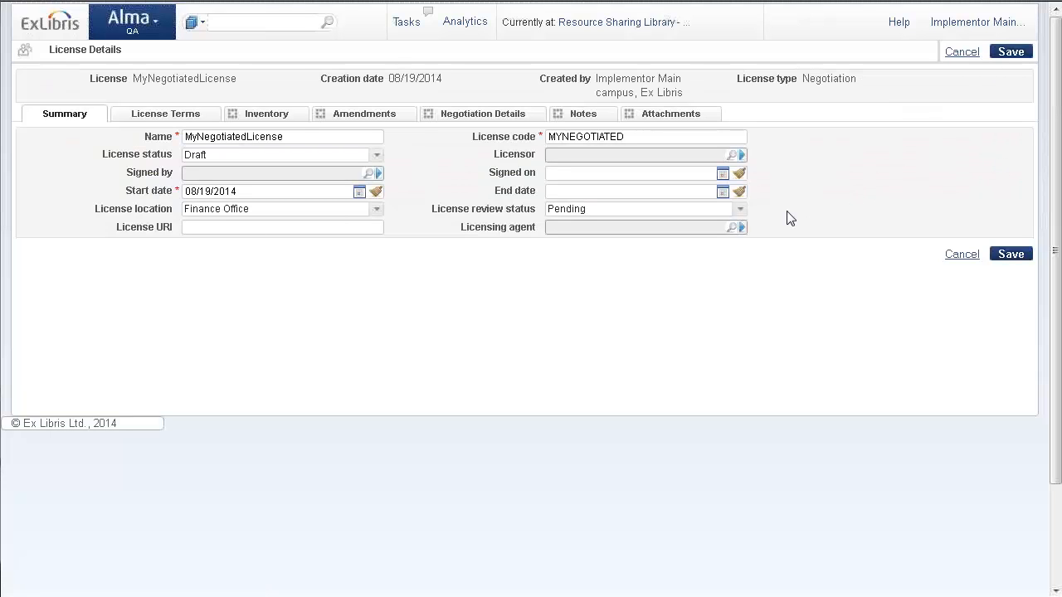
Start a new member entry in the license's negotiation details and select Western State as the member.
click(451, 113)
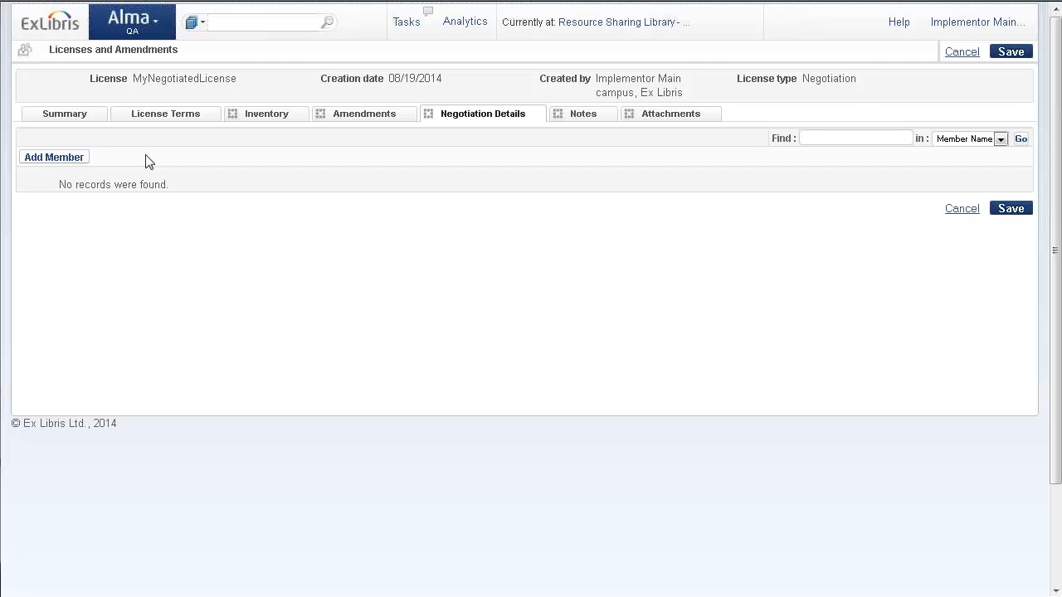
click(73, 161)
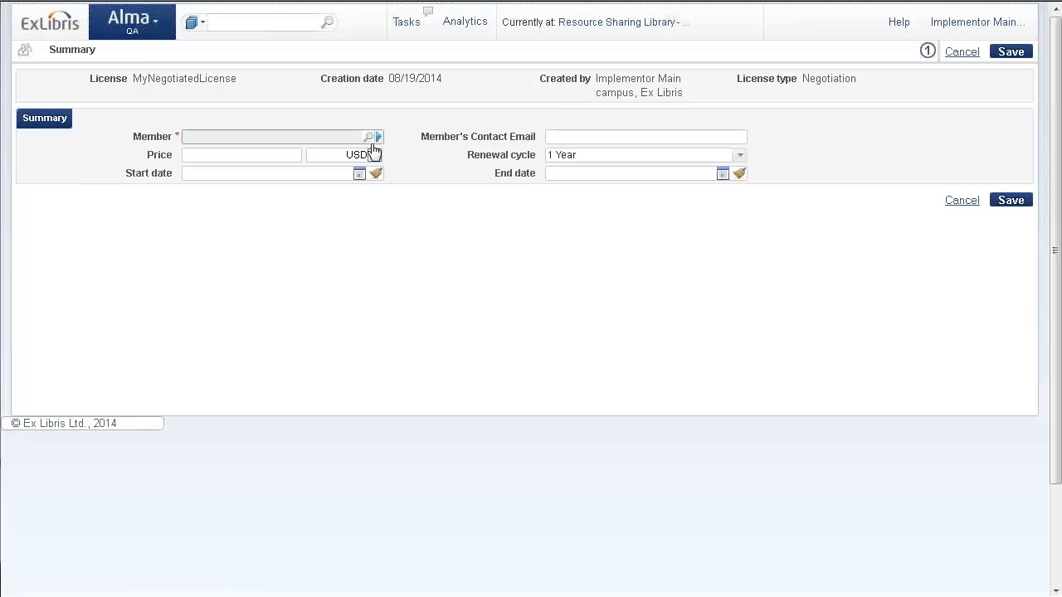
click(375, 139)
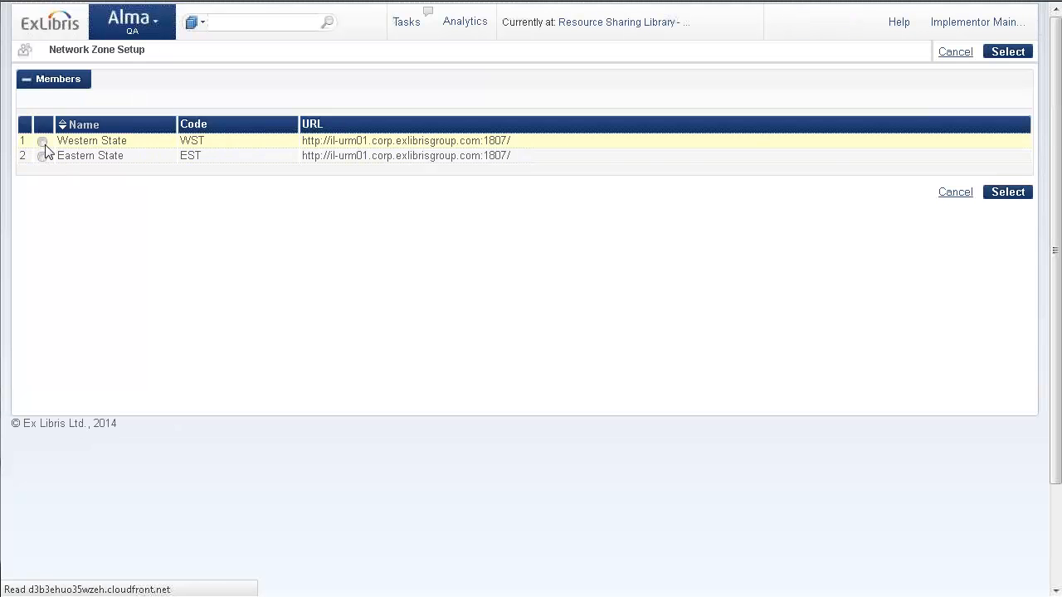
click(42, 142)
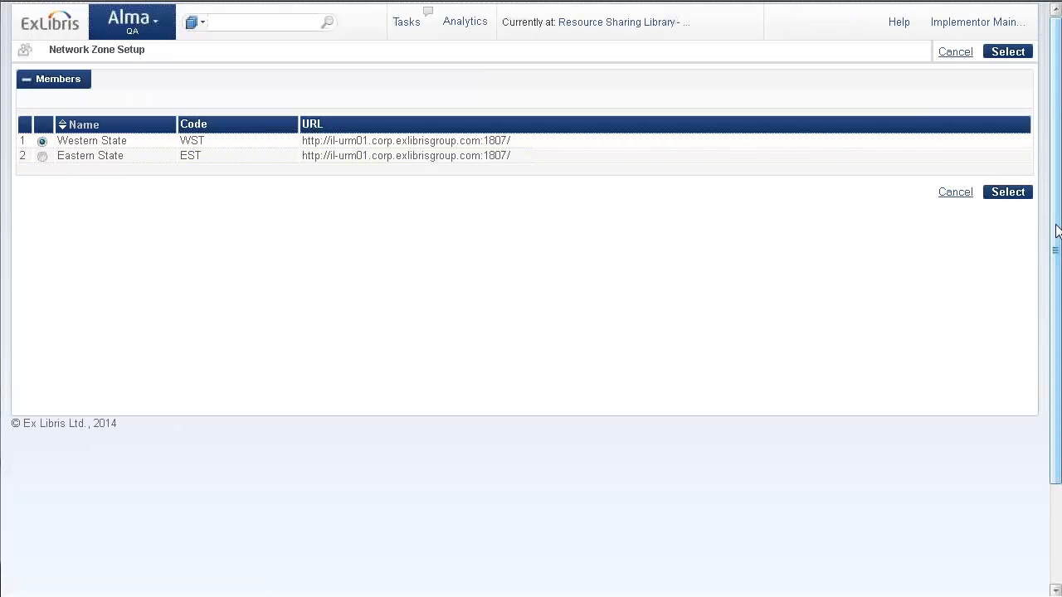
click(1009, 195)
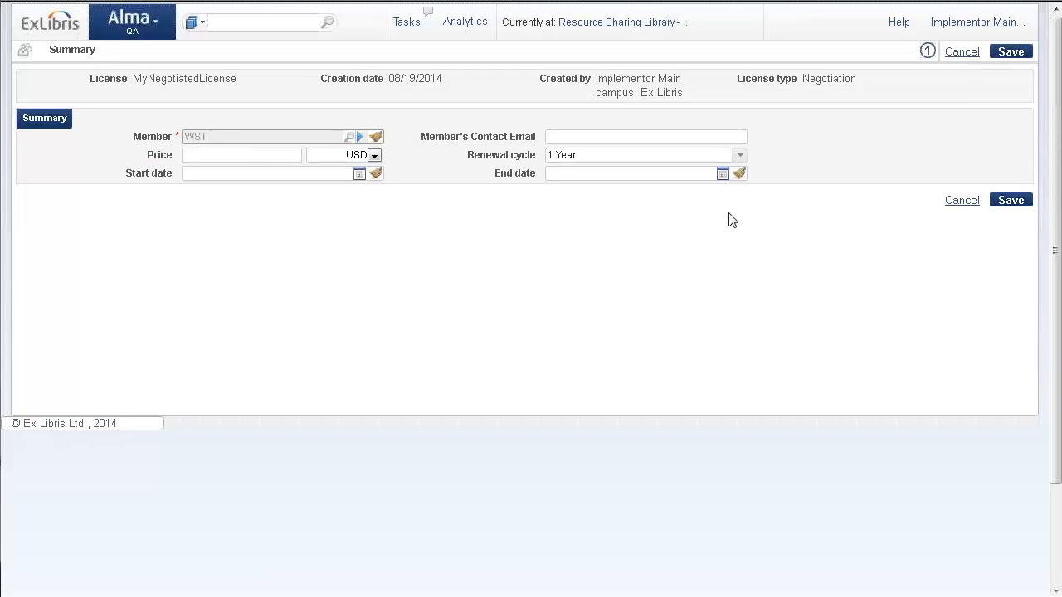
Set Western State's price to 120 USD with start date 08/19/2014 and end date 08/19/2015, and save the member.
click(271, 155)
click(359, 173)
click(251, 293)
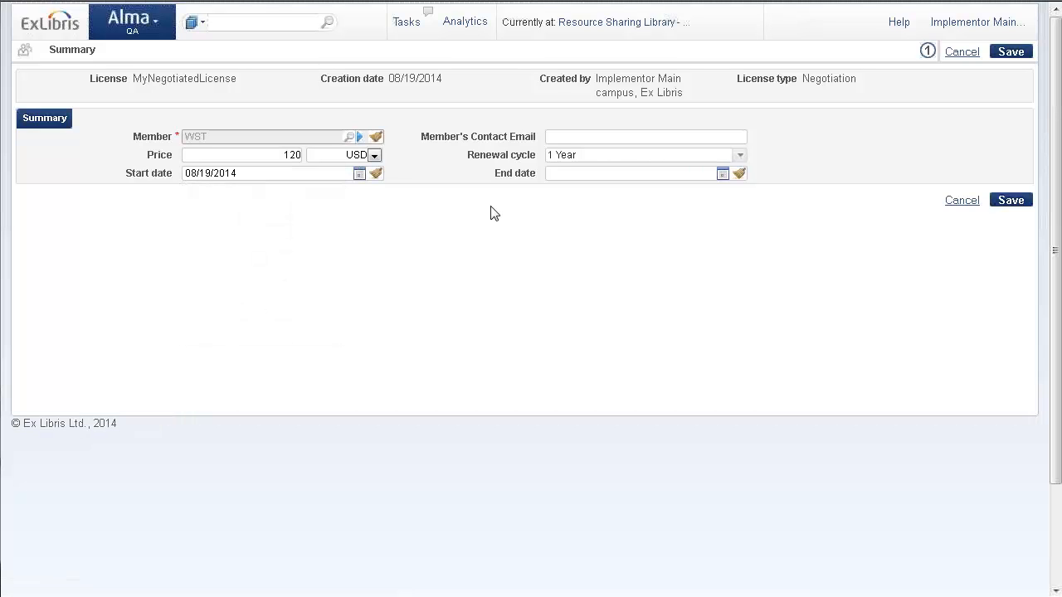
click(722, 174)
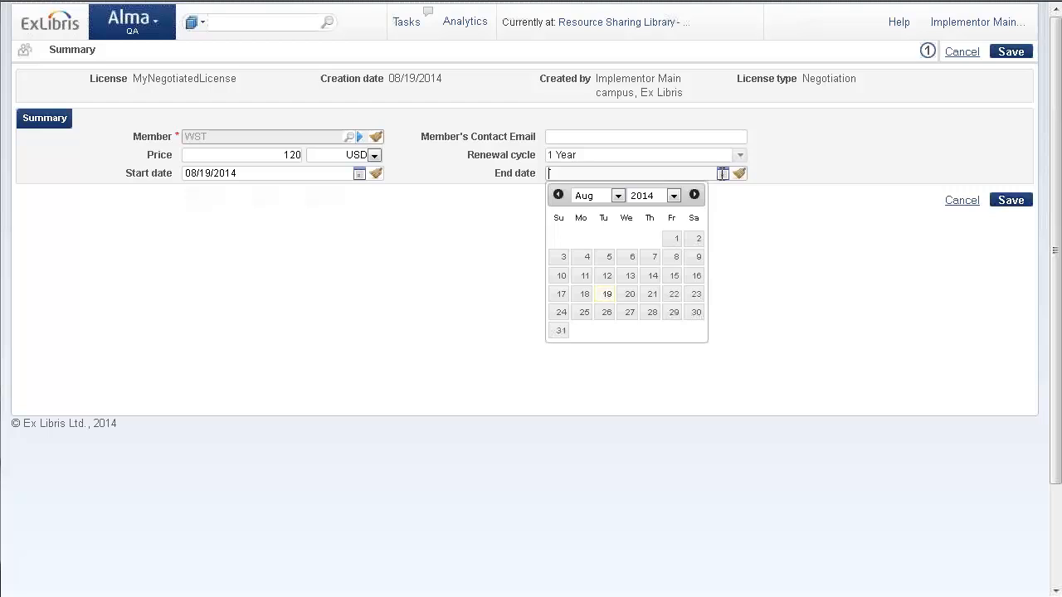
click(674, 196)
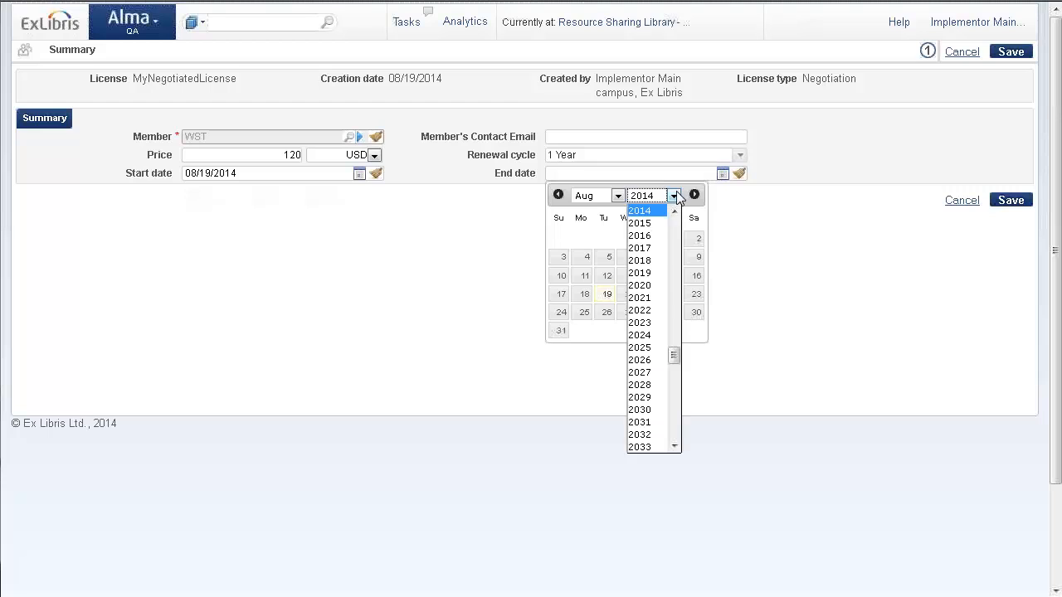
click(640, 223)
click(631, 294)
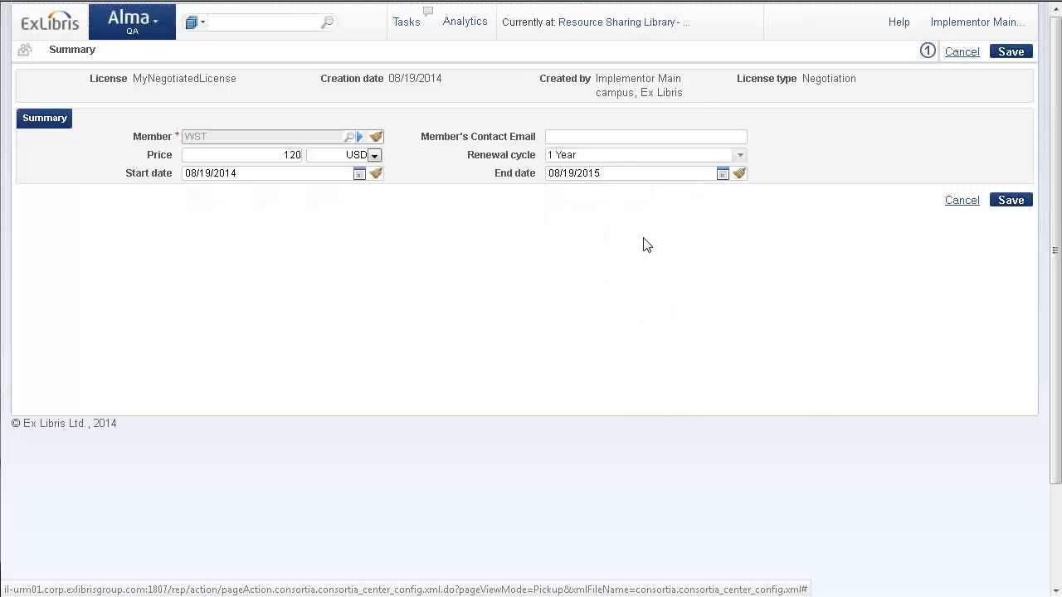
click(1014, 201)
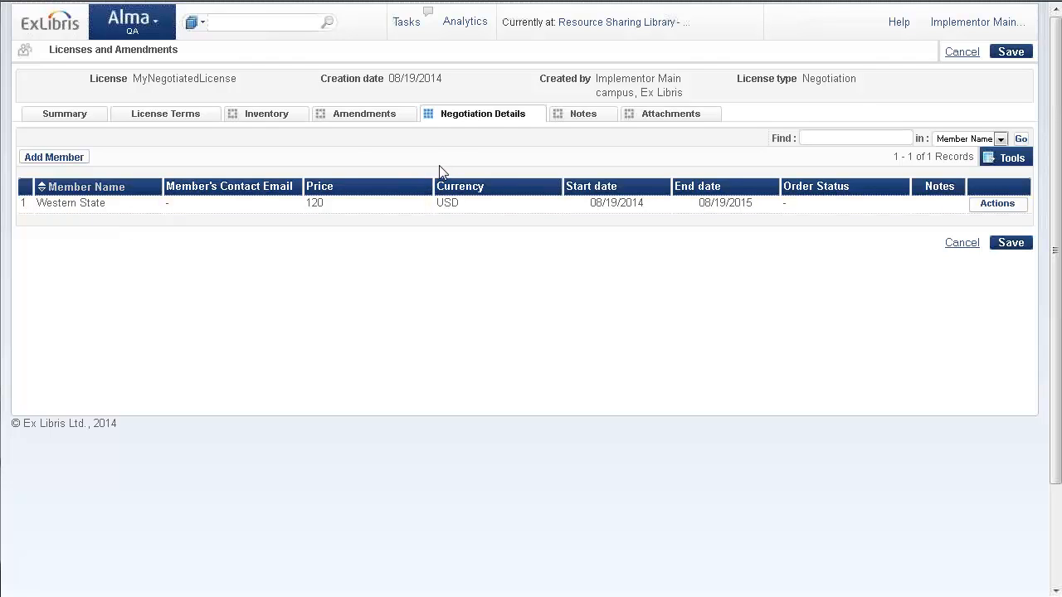
Start another member entry in the negotiation details and select Eastern State as the member.
click(71, 158)
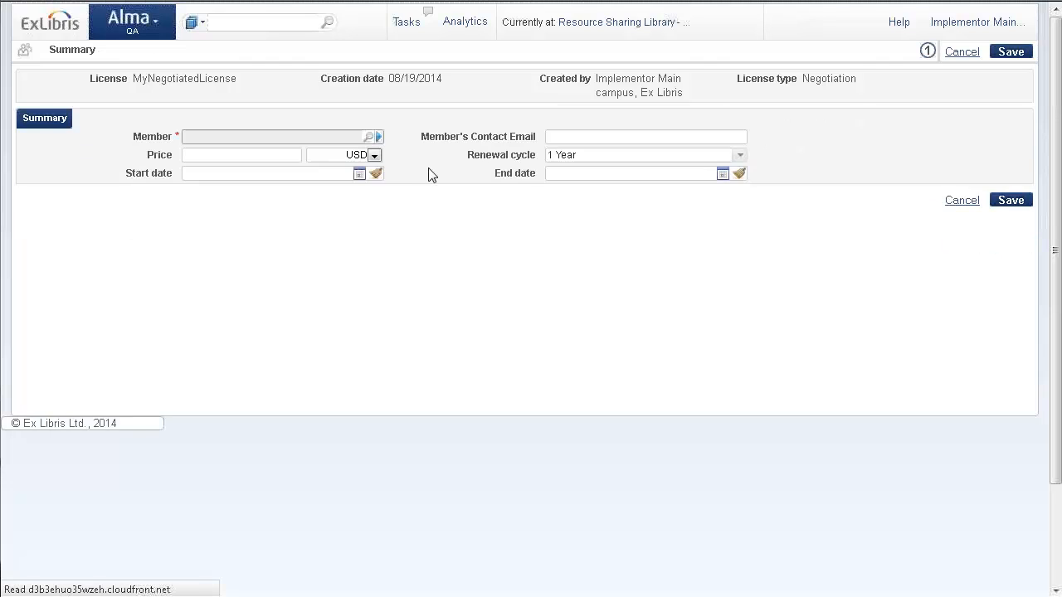
click(375, 138)
click(41, 156)
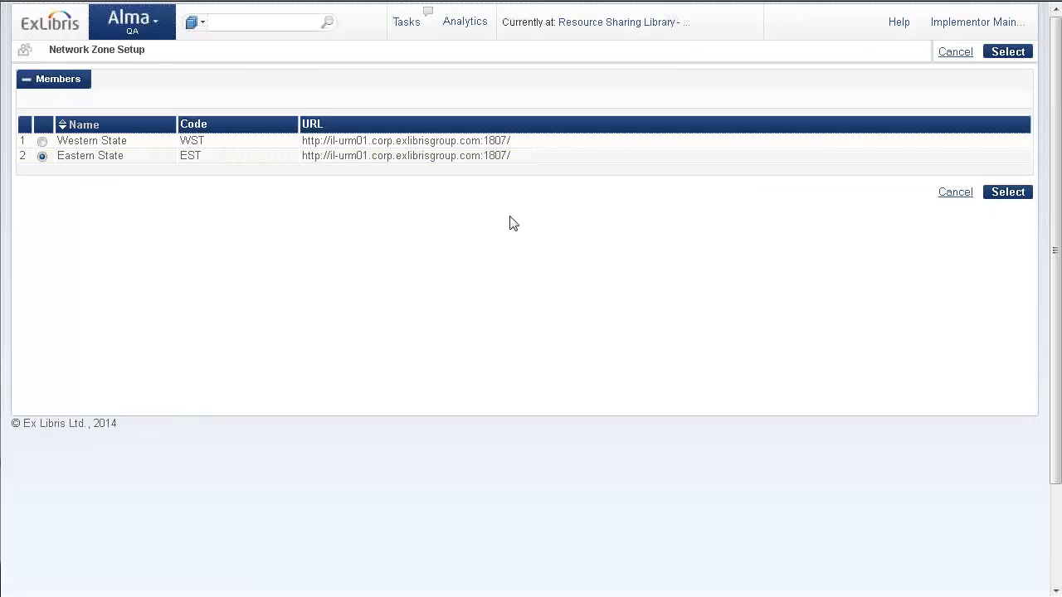
click(1007, 192)
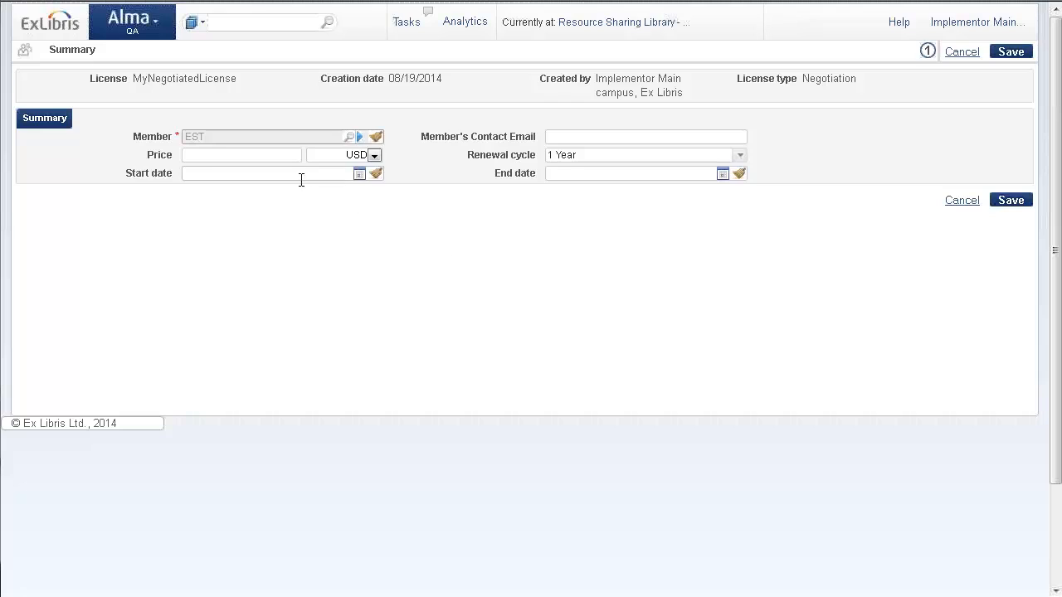
Set Eastern State's price to 67 USD with dates 08/19/2014 to 08/19/2015, and save both the member and the license.
click(251, 157)
click(312, 172)
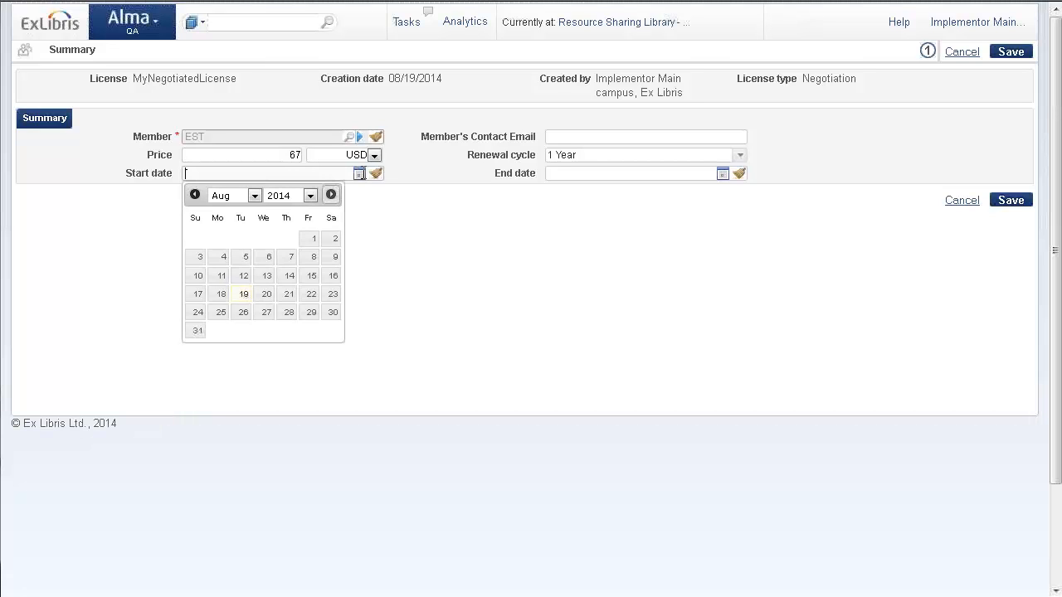
click(248, 295)
click(723, 176)
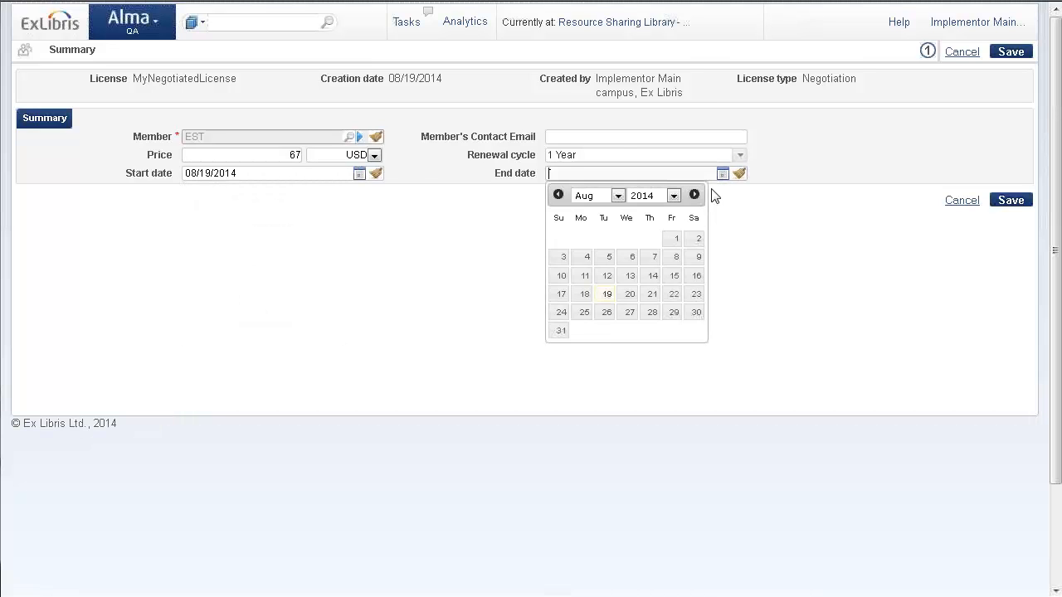
click(674, 196)
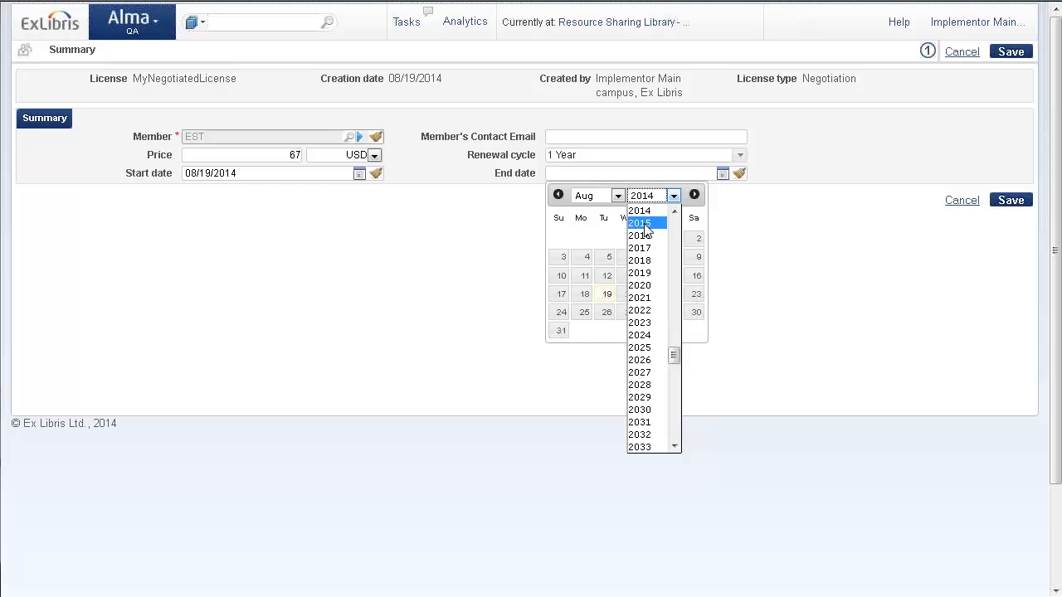
click(646, 226)
click(629, 296)
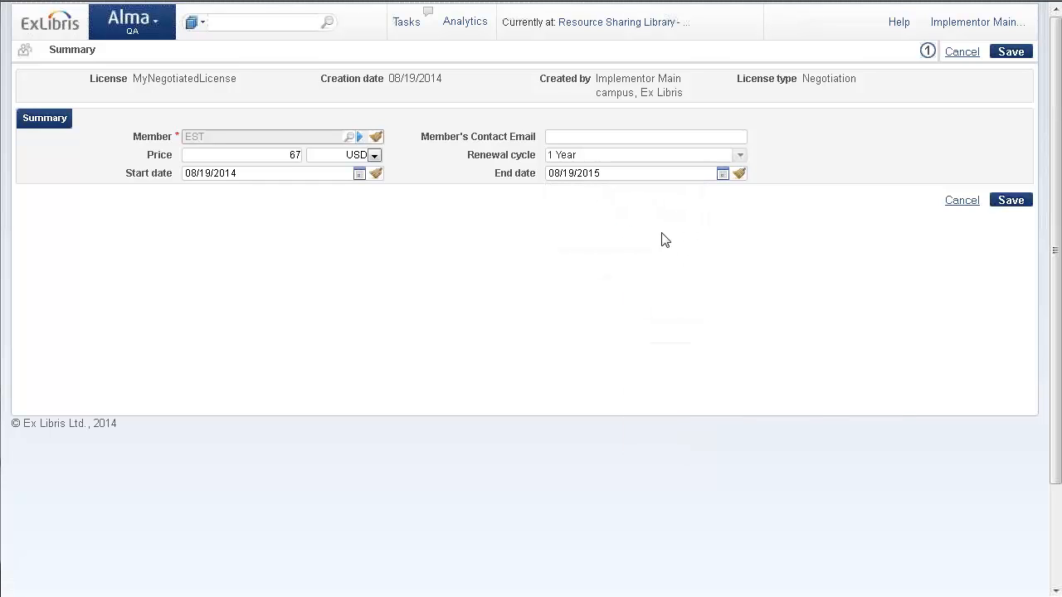
click(1007, 204)
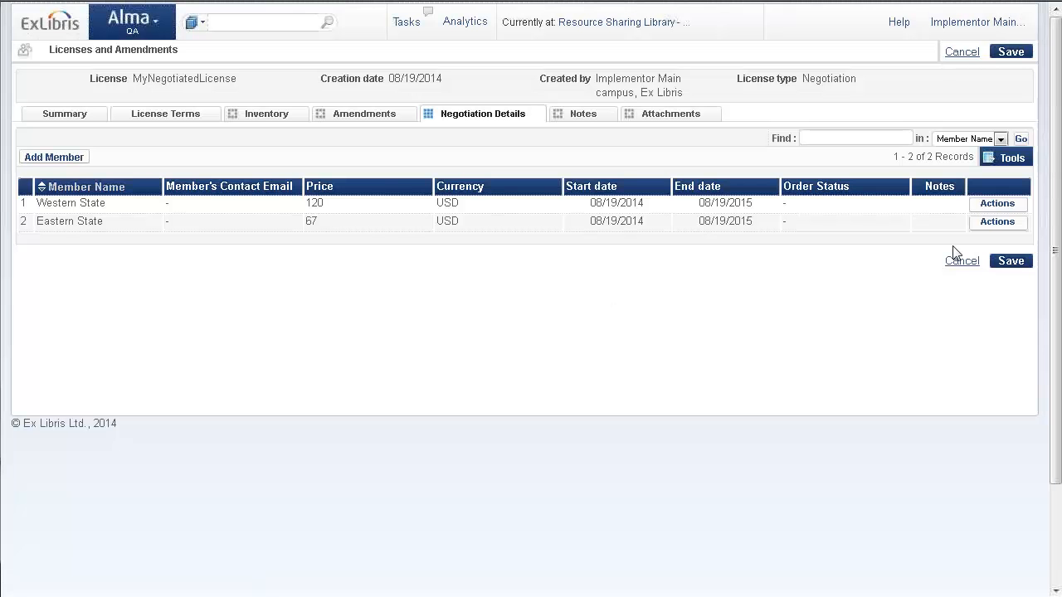
click(1009, 264)
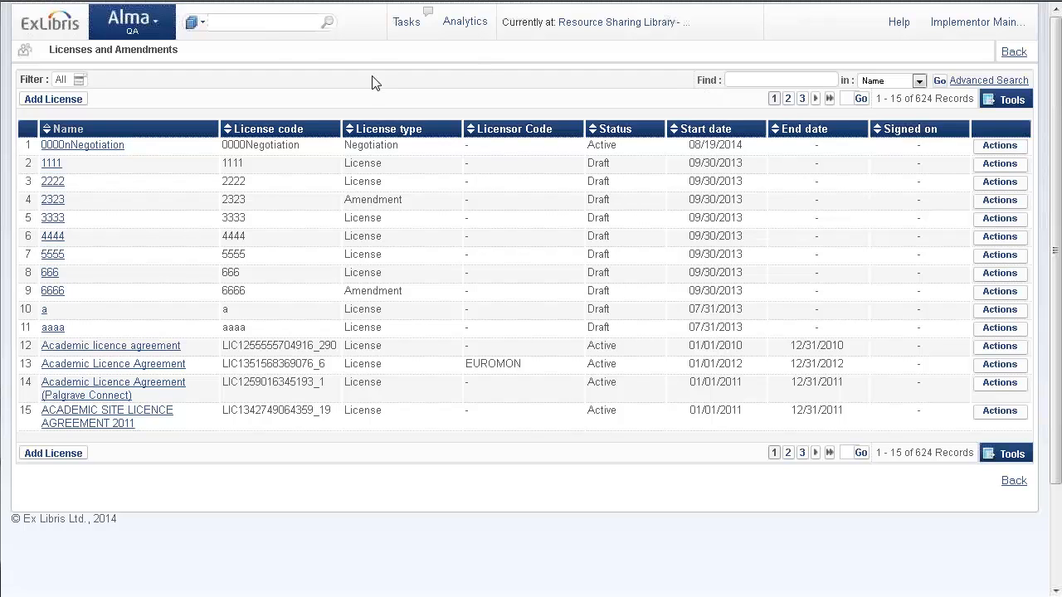
Search electronic portfolios for "renaissance art" and view the Community results.
click(202, 23)
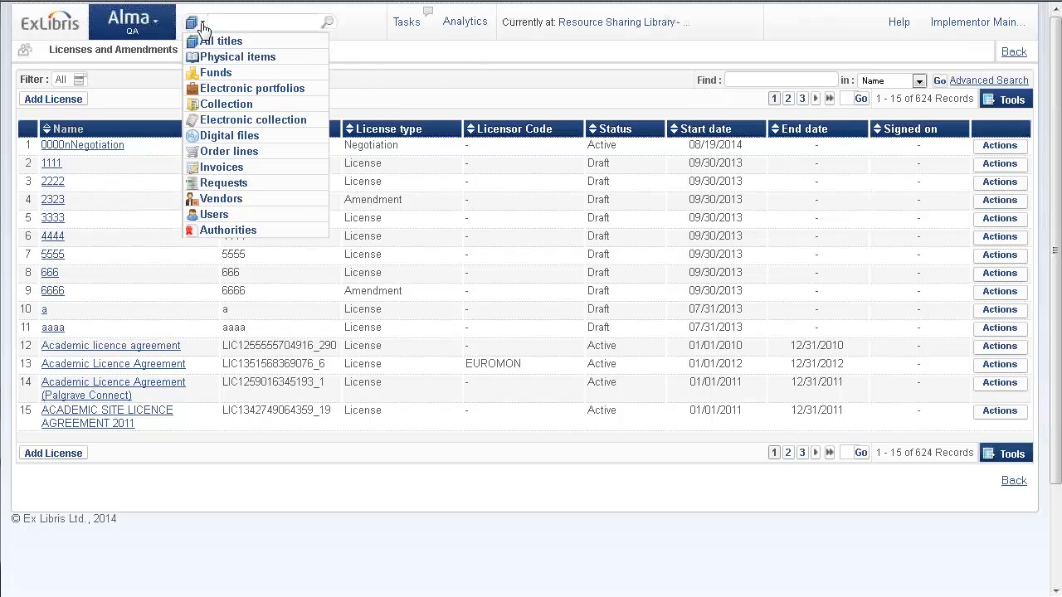
click(249, 88)
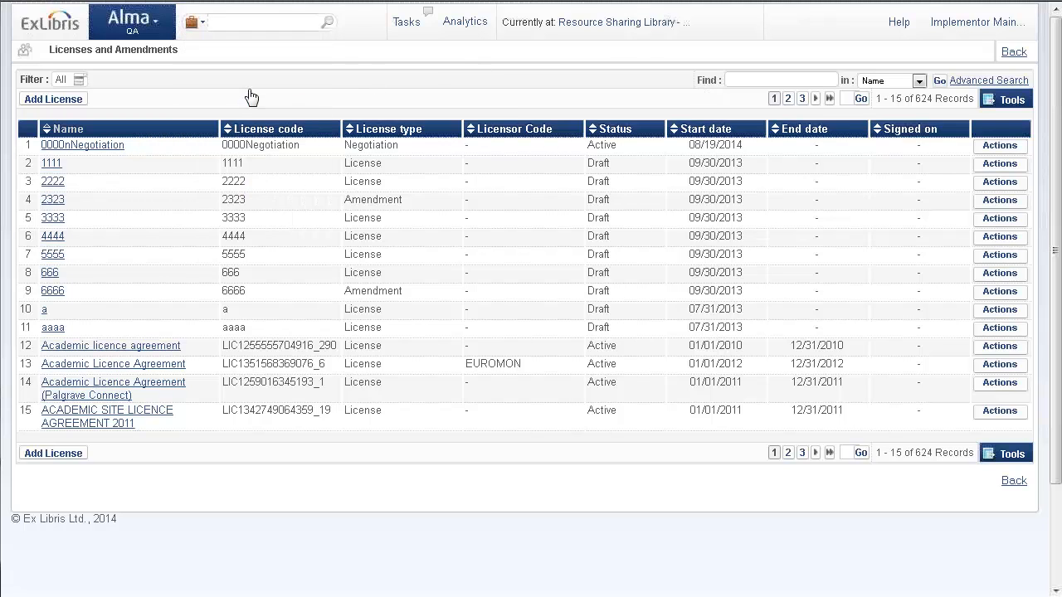
click(229, 25)
text(renaissance art)
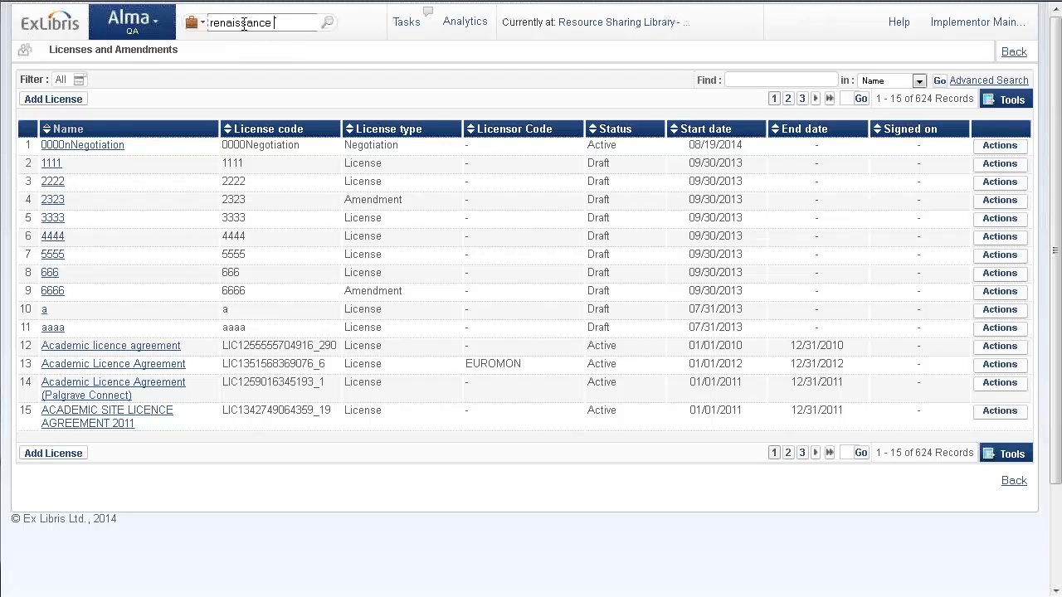
key(Return)
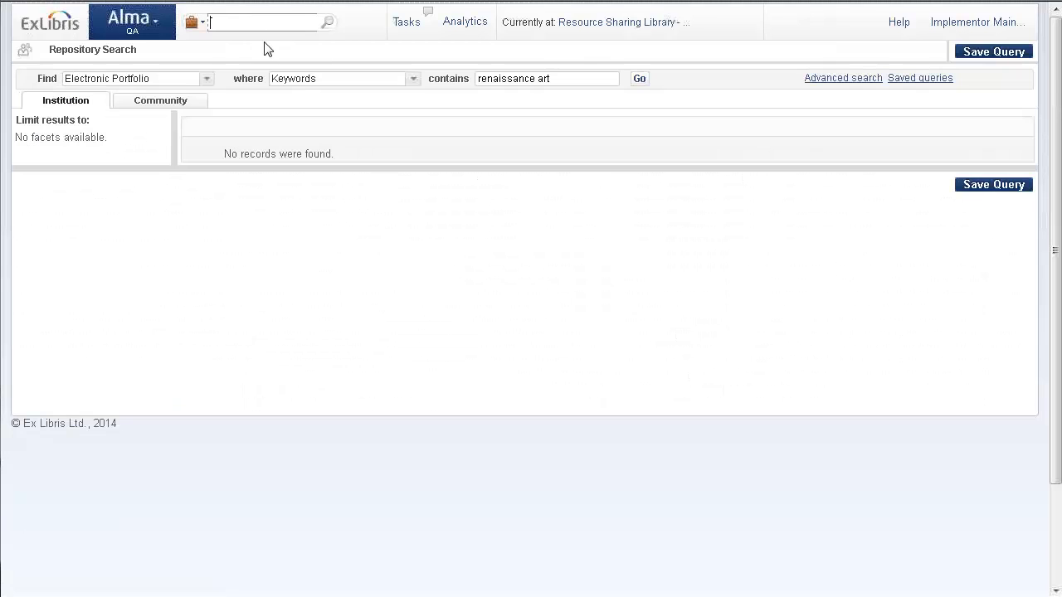
click(165, 99)
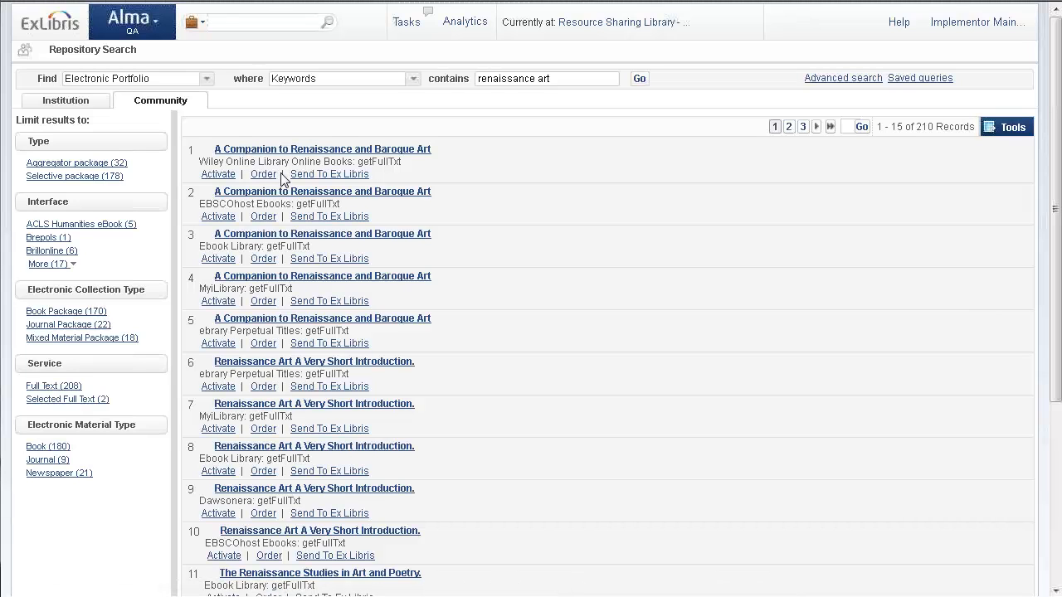
Activate the Wiley Online Library Online Books portfolio of "A Companion to Renaissance and Baroque Art" for the Main Library.
click(225, 175)
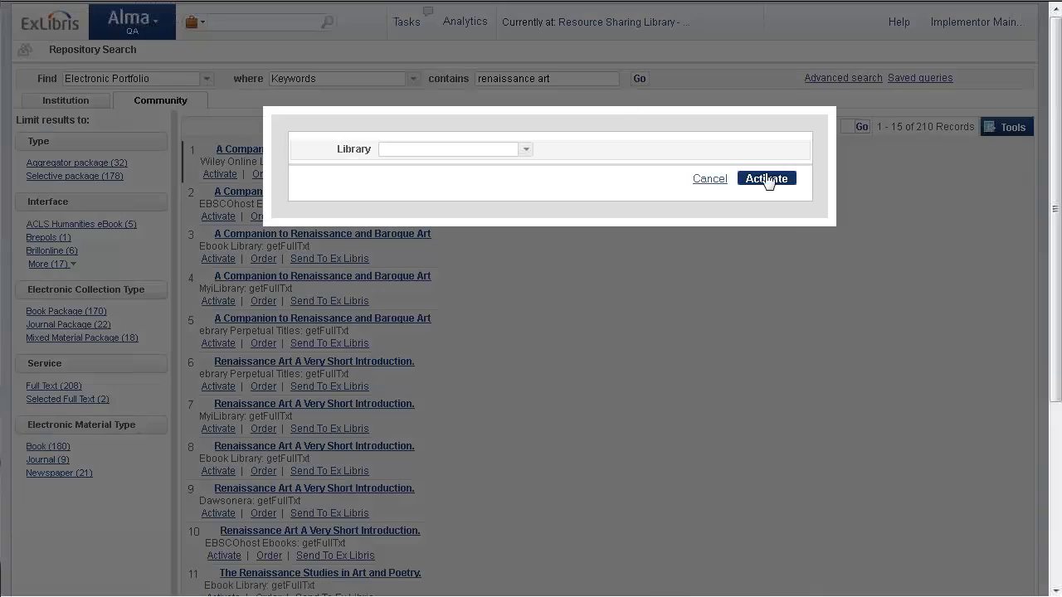
click(525, 151)
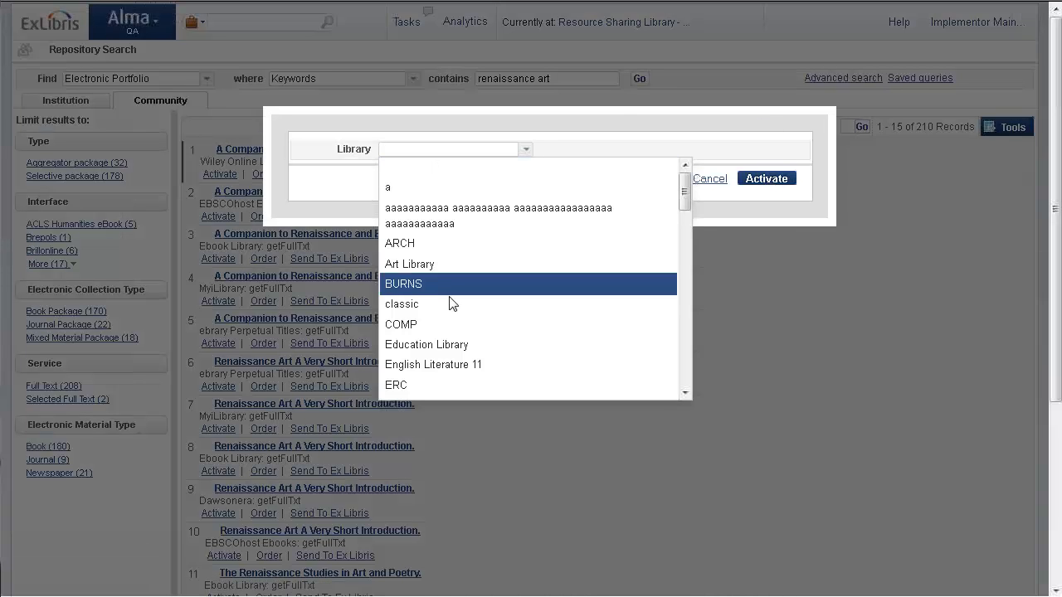
drag(684, 192, 671, 304)
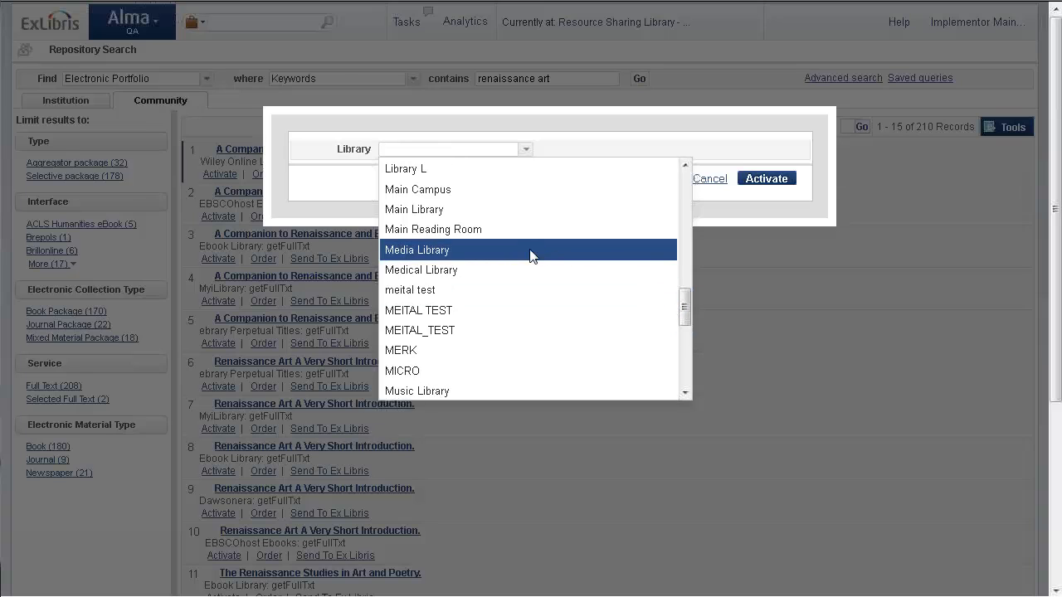
click(511, 210)
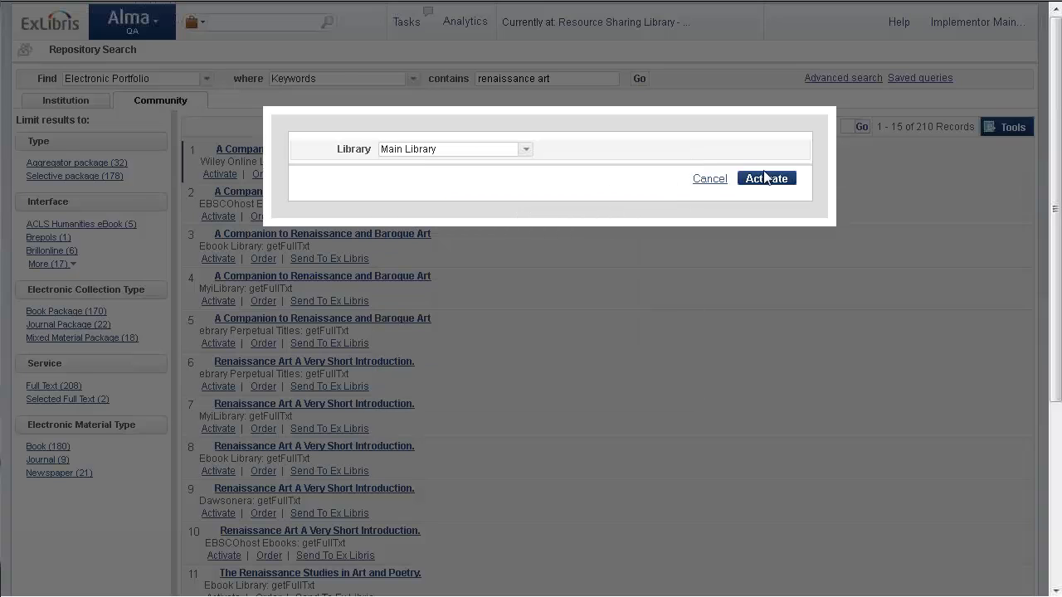
click(763, 179)
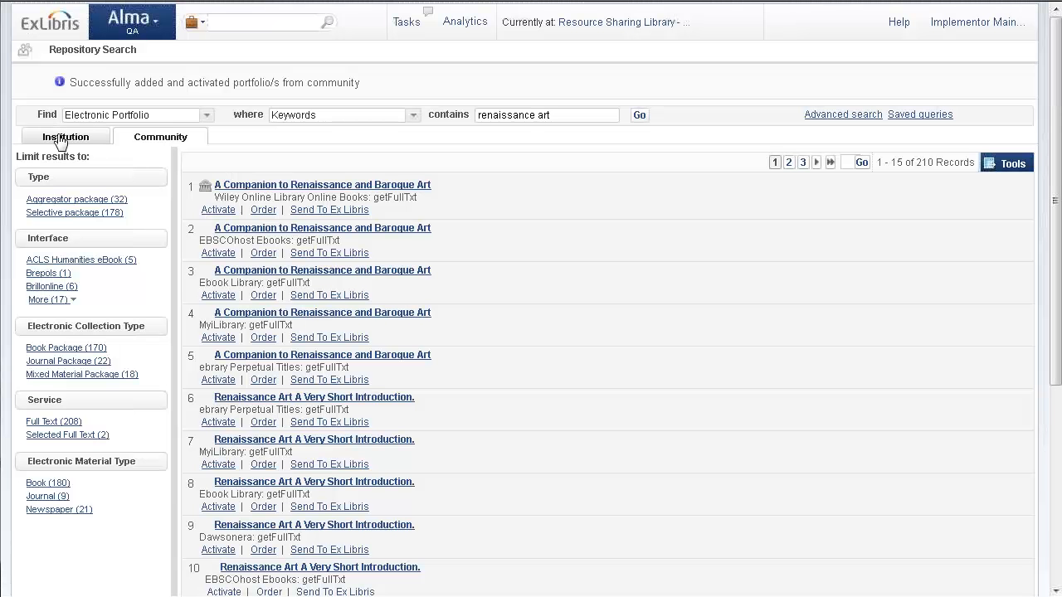
Open "A Companion to Renaissance and Baroque Art" from the institution results for editing and show its portfolio information.
click(61, 137)
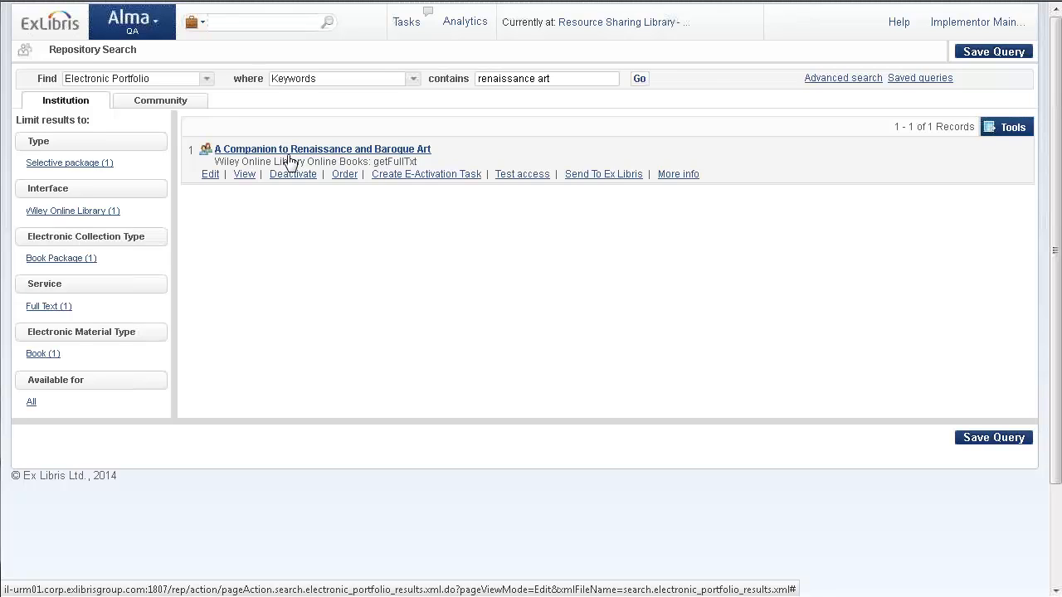
click(209, 175)
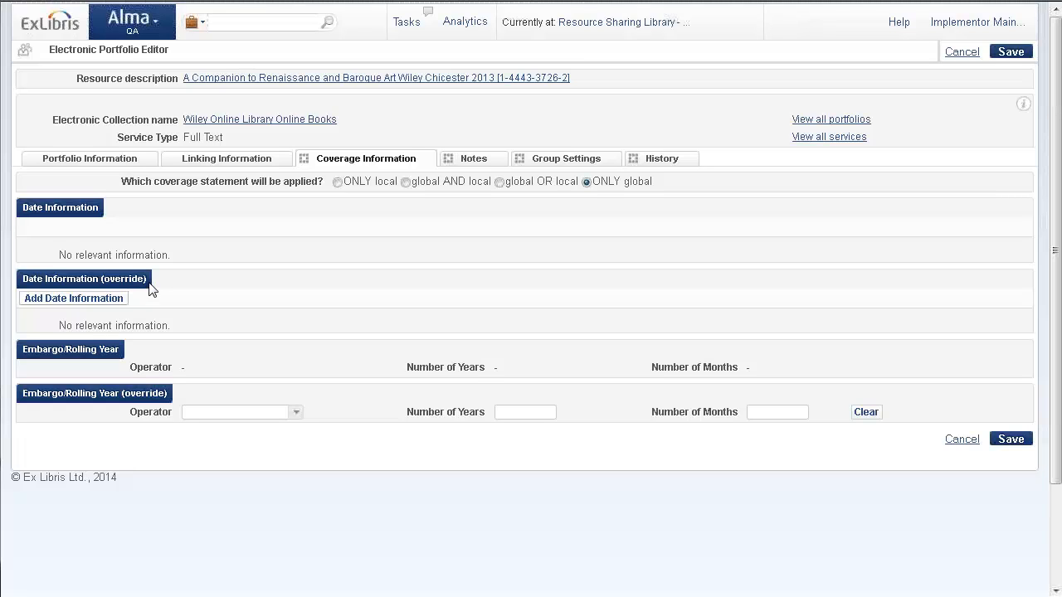
click(112, 164)
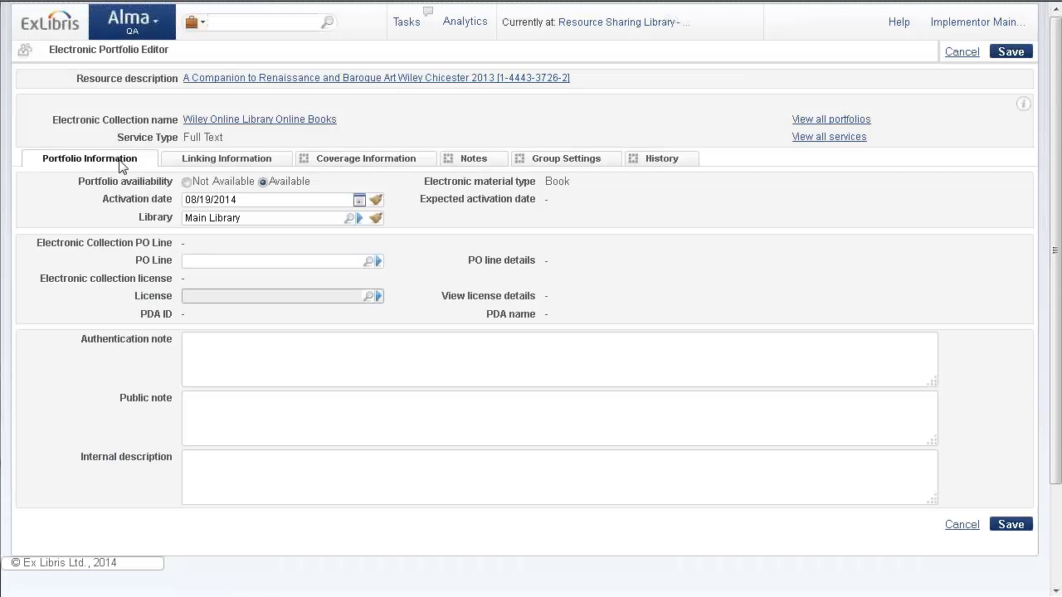
Find the license "mynegotiatedlicense" by name, assign it to the portfolio, and save the portfolio.
click(378, 296)
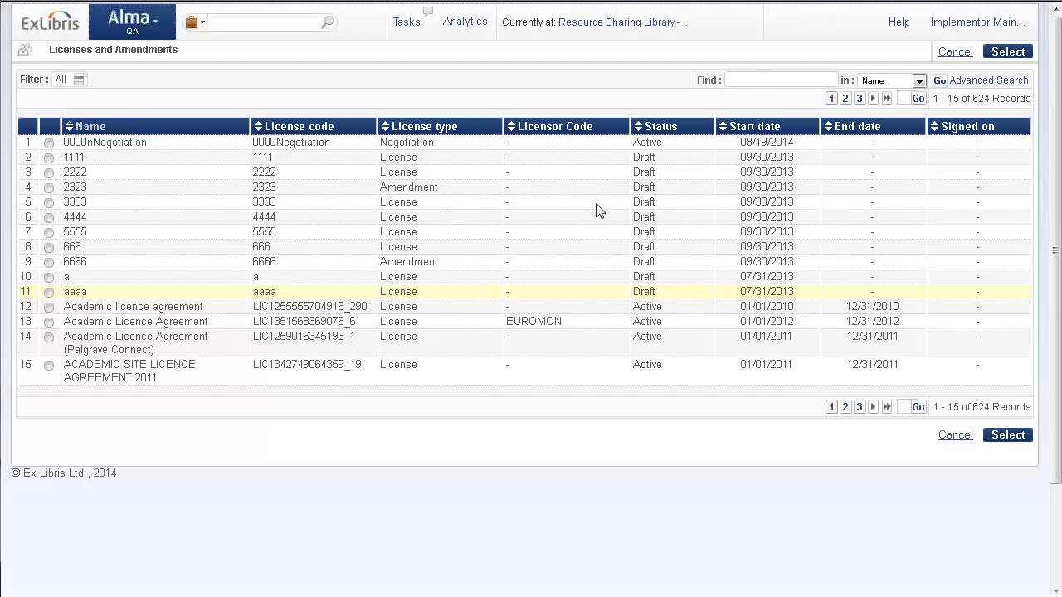
click(758, 79)
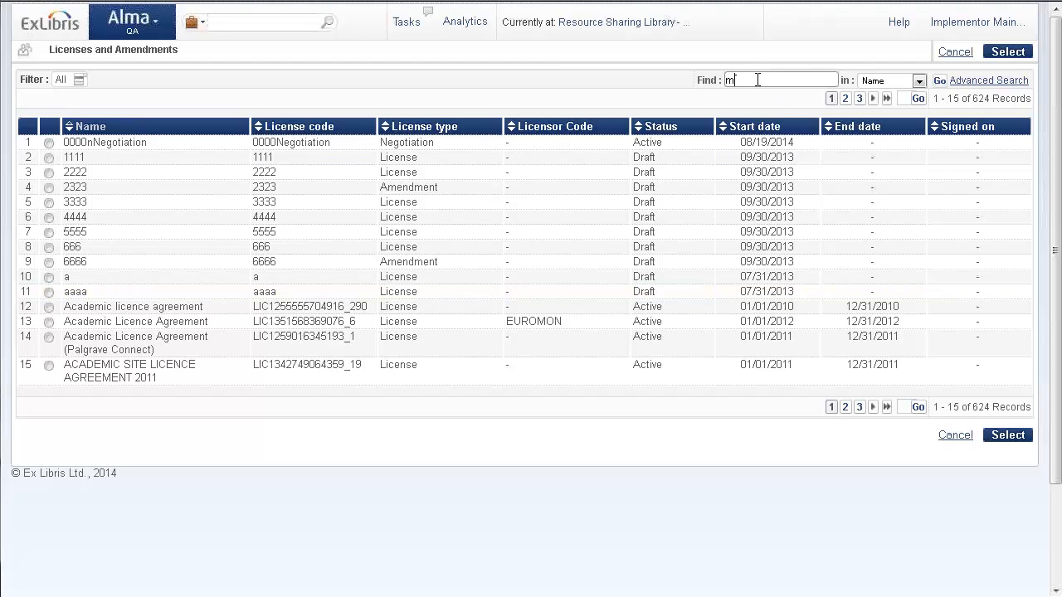
text(mynec)
text(otiatedlicense)
key(Return)
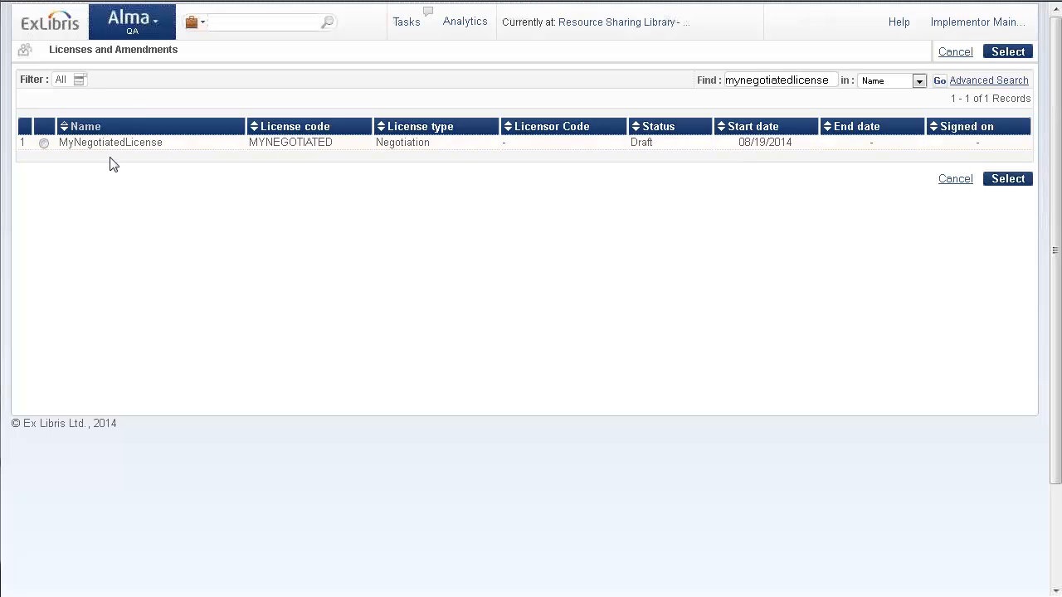
click(44, 142)
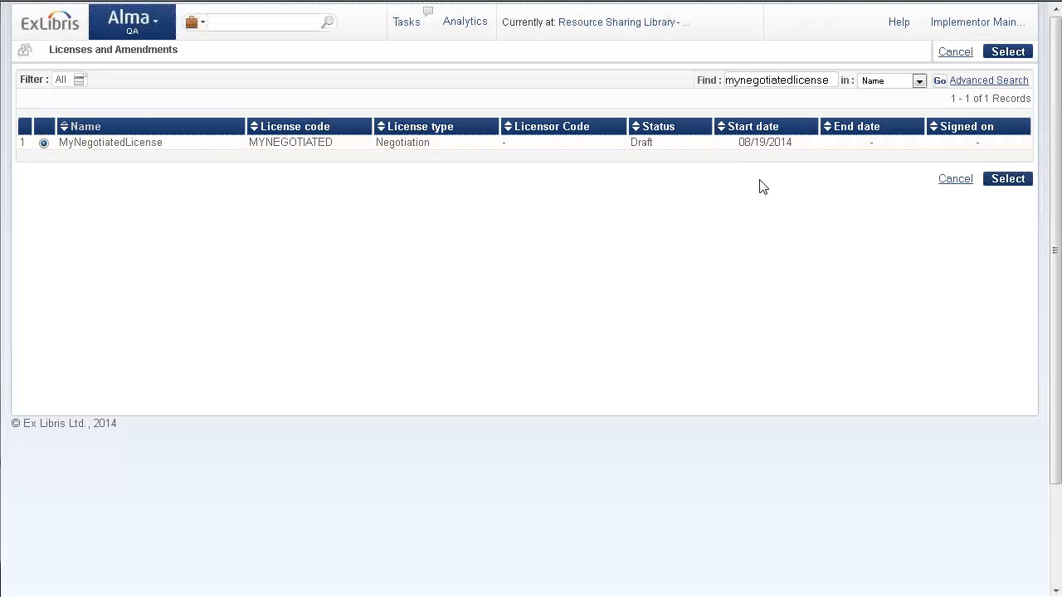
click(1016, 180)
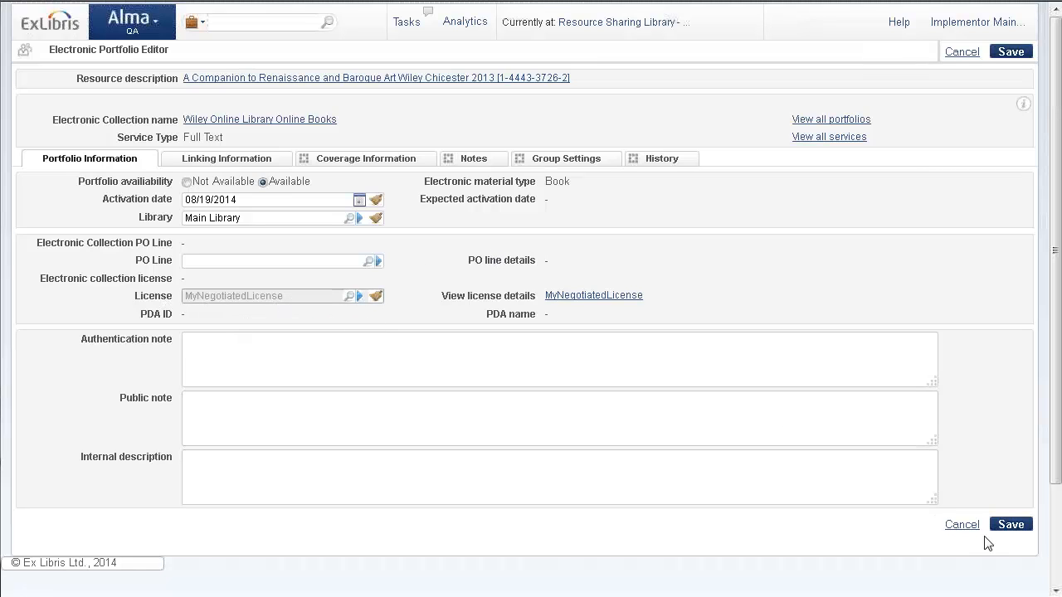
click(1008, 524)
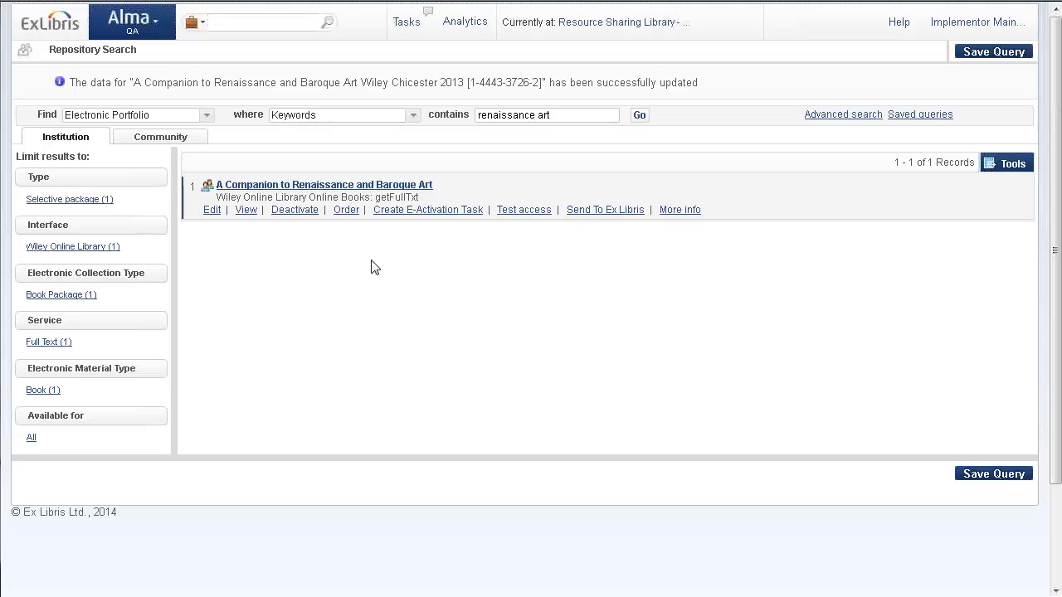
Switch to the browser window with the WEST member institution's Alma.
mouse_move(875, 9)
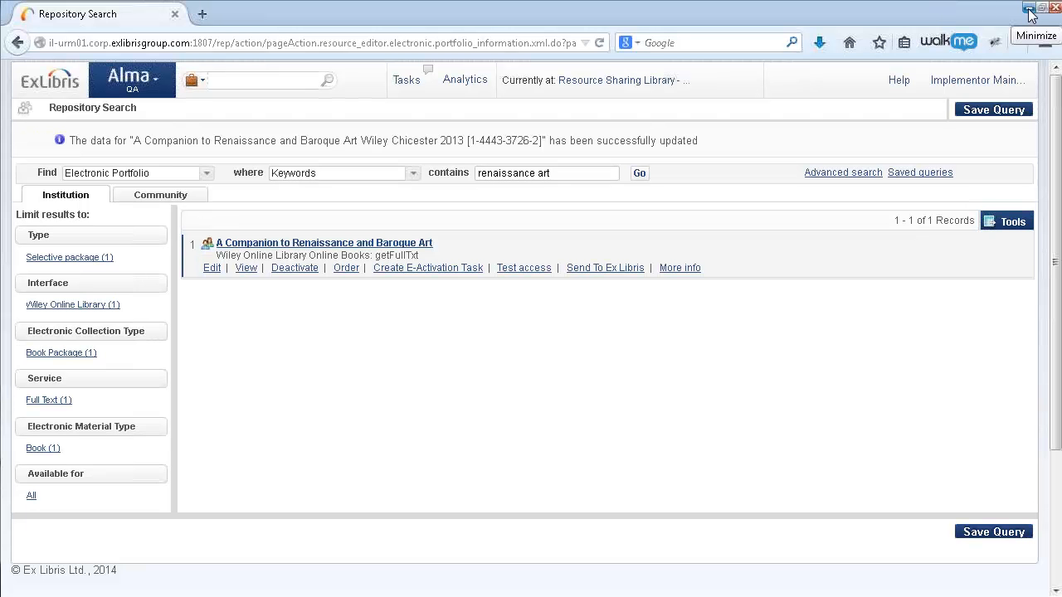
key(alt+Tab)
key(alt+Tab)
key(alt+Tab)
key(alt+Tab)
key(alt+Tab)
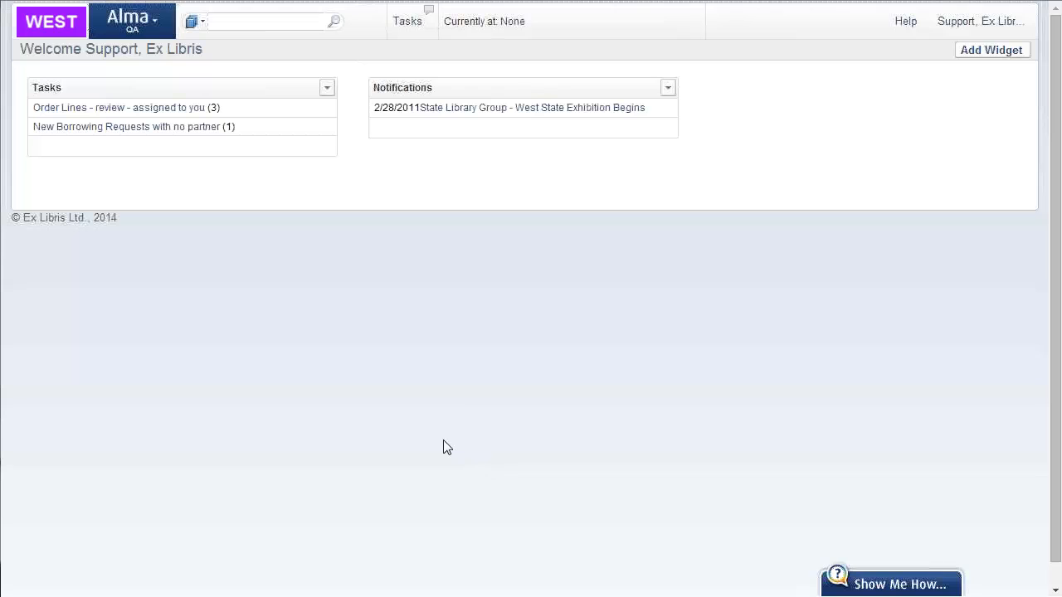
Search electronic portfolios for "renaissance art" and view the Network results.
click(203, 24)
click(240, 86)
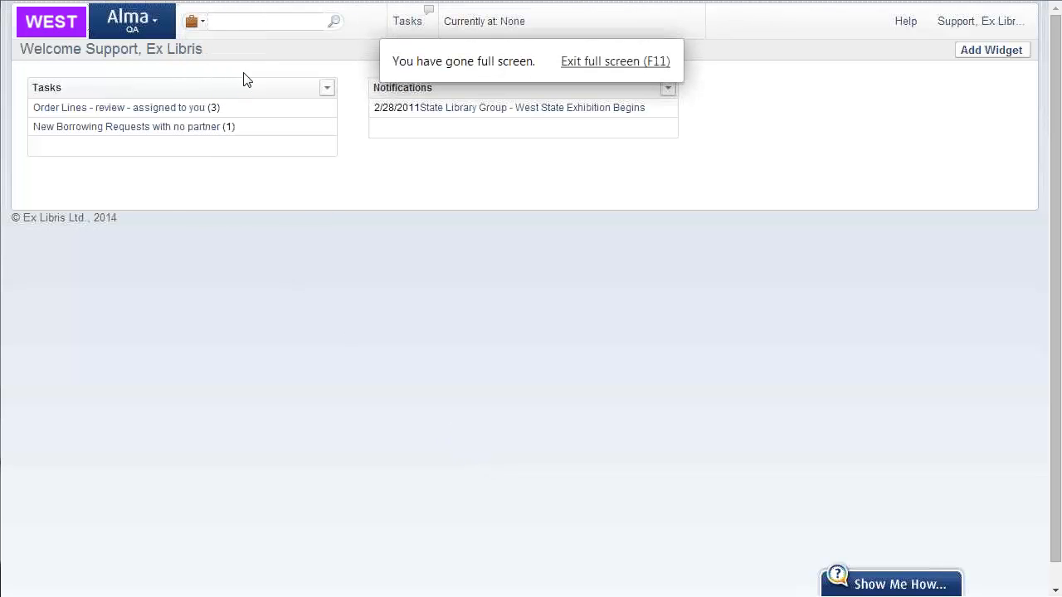
click(224, 20)
text(renai)
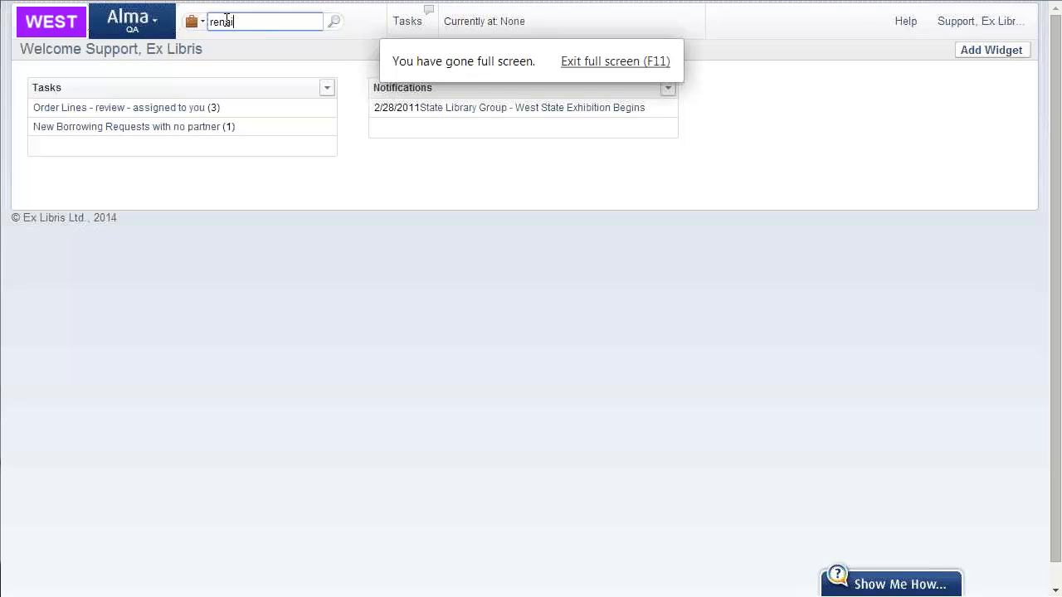
text(ssance art)
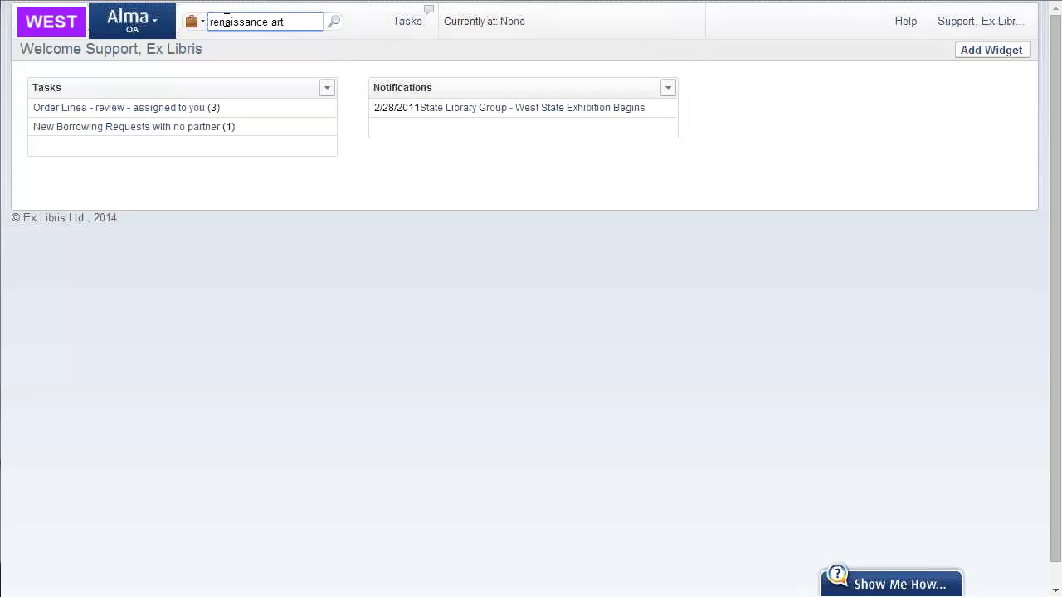
key(Return)
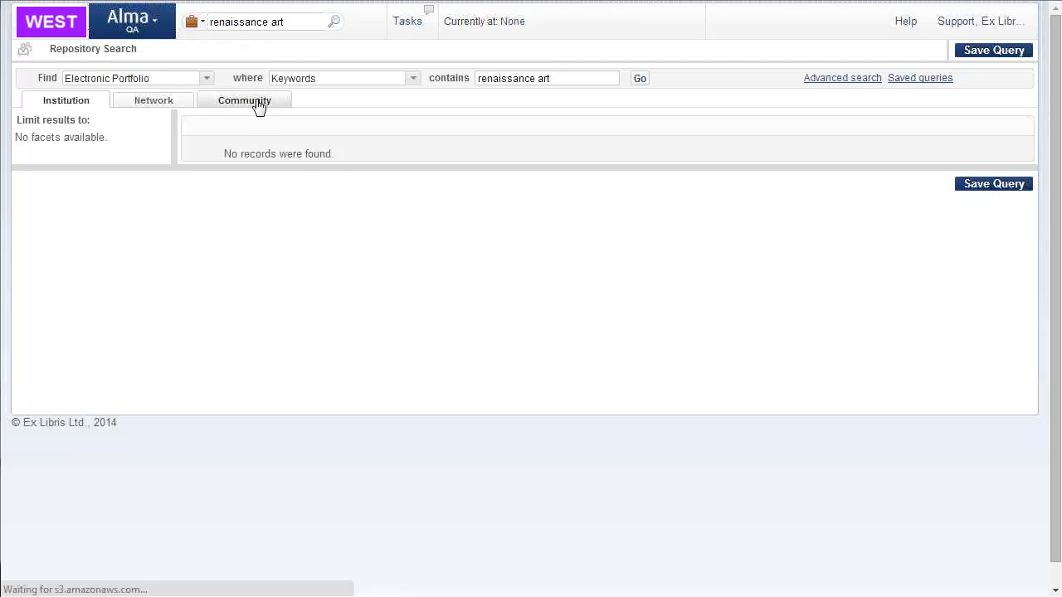
click(147, 108)
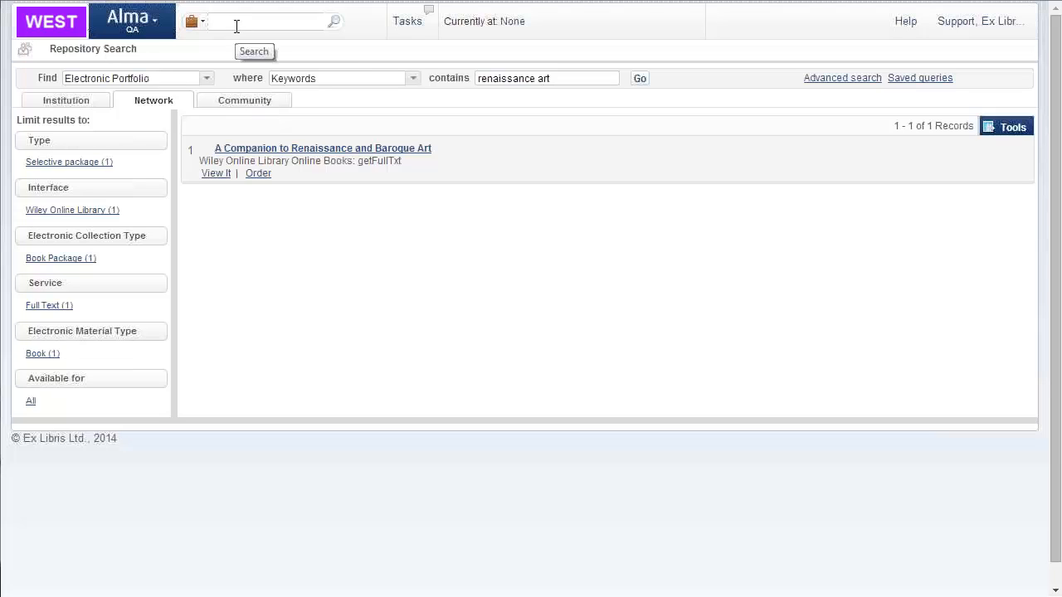
Broaden the Network portfolio search to "art" and examine which listed titles can be ordered or viewed.
double_click(509, 77)
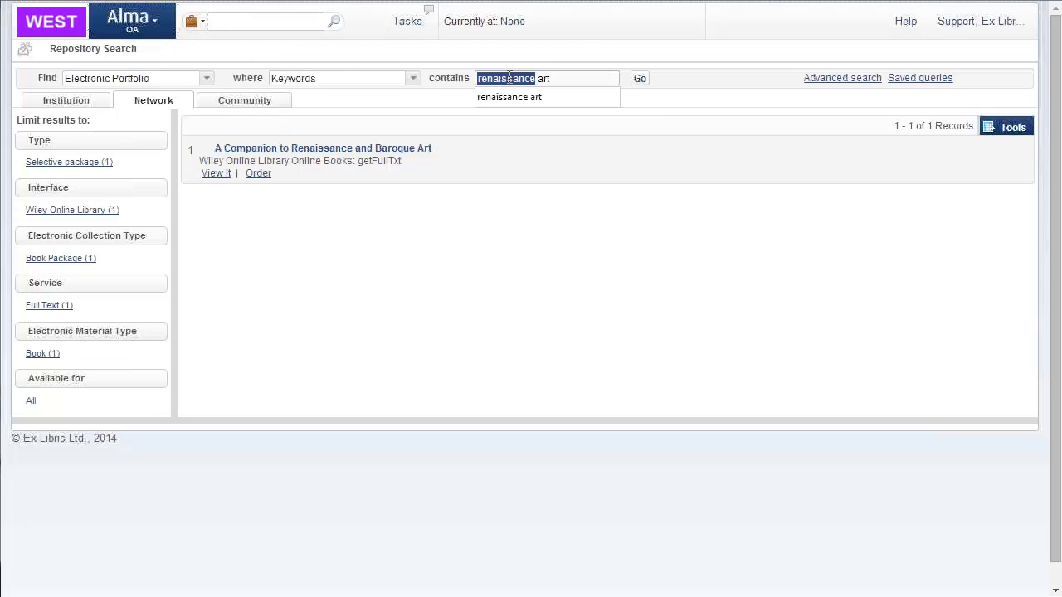
key(Delete)
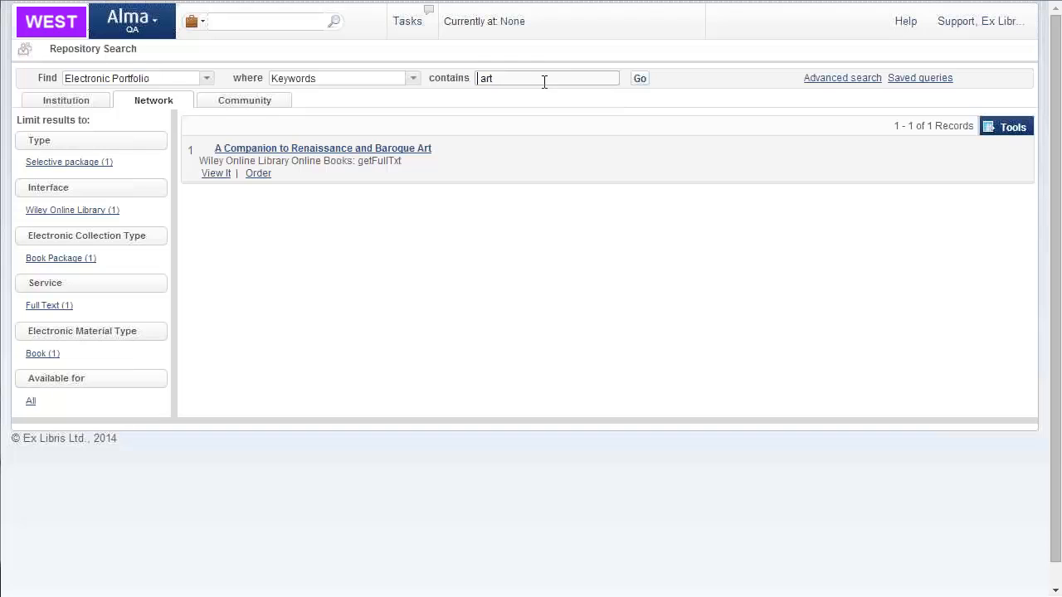
click(640, 85)
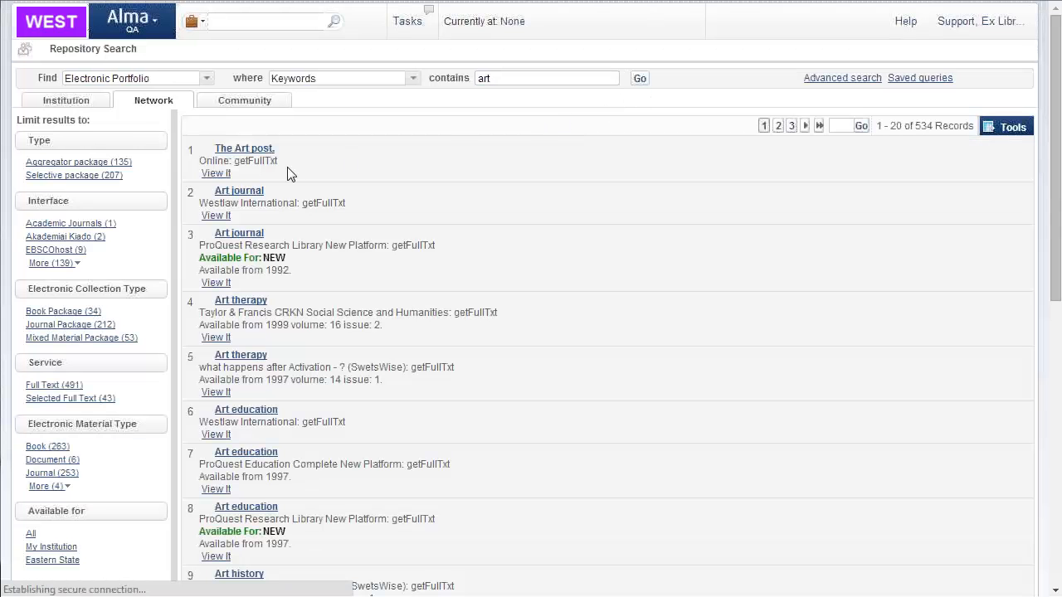
scroll(279, 176, down, 2)
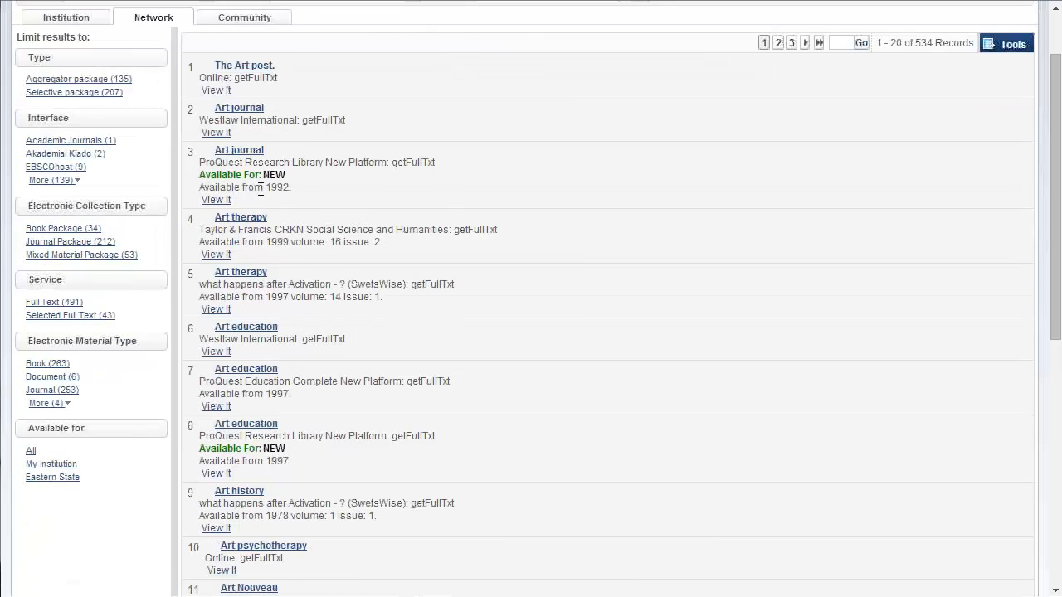
scroll(249, 199, down, 2)
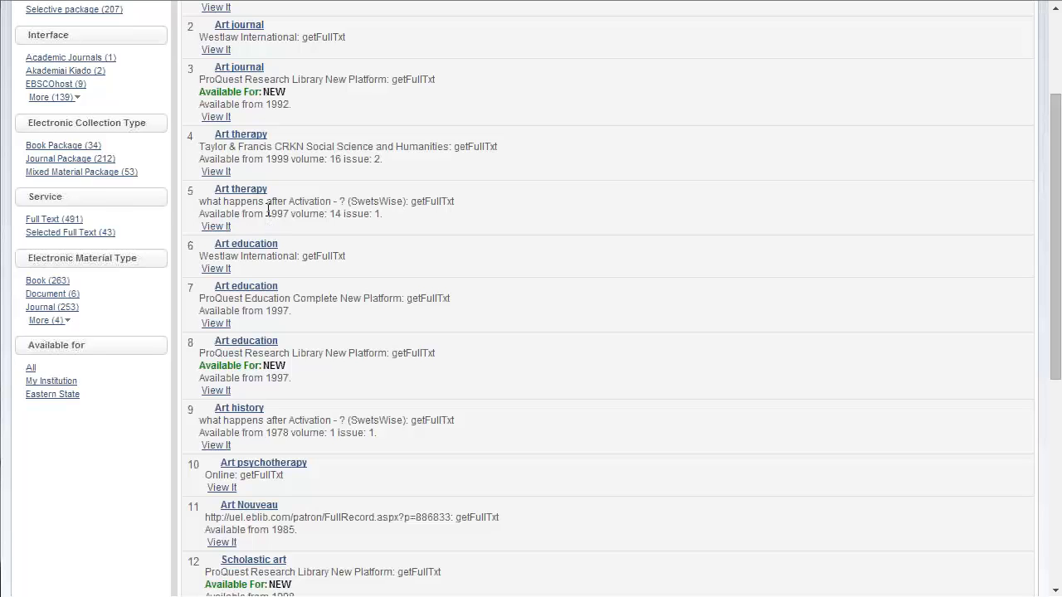
scroll(264, 209, down, 5)
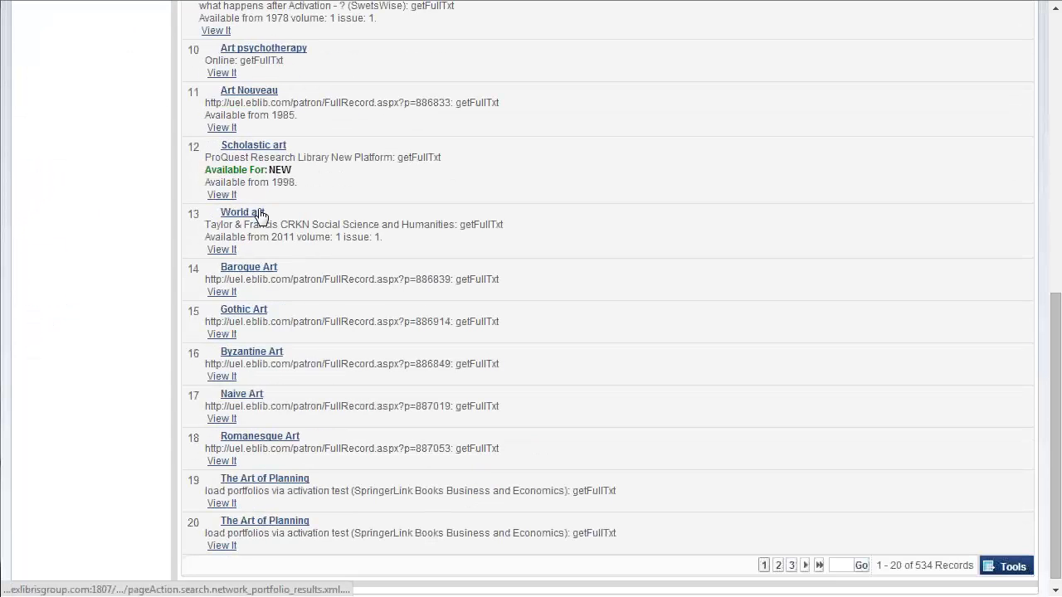
scroll(301, 203, up, 8)
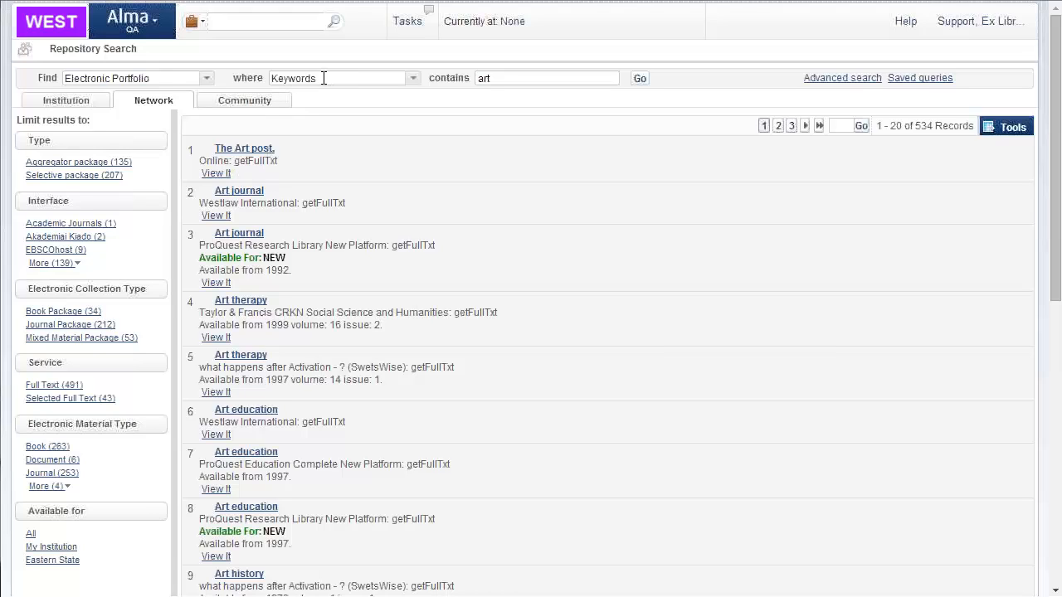
Search the Network portfolios for "renaissance art" again and start an order for "A Companion to Renaissance and Baroque Art".
double_click(487, 79)
text(ren)
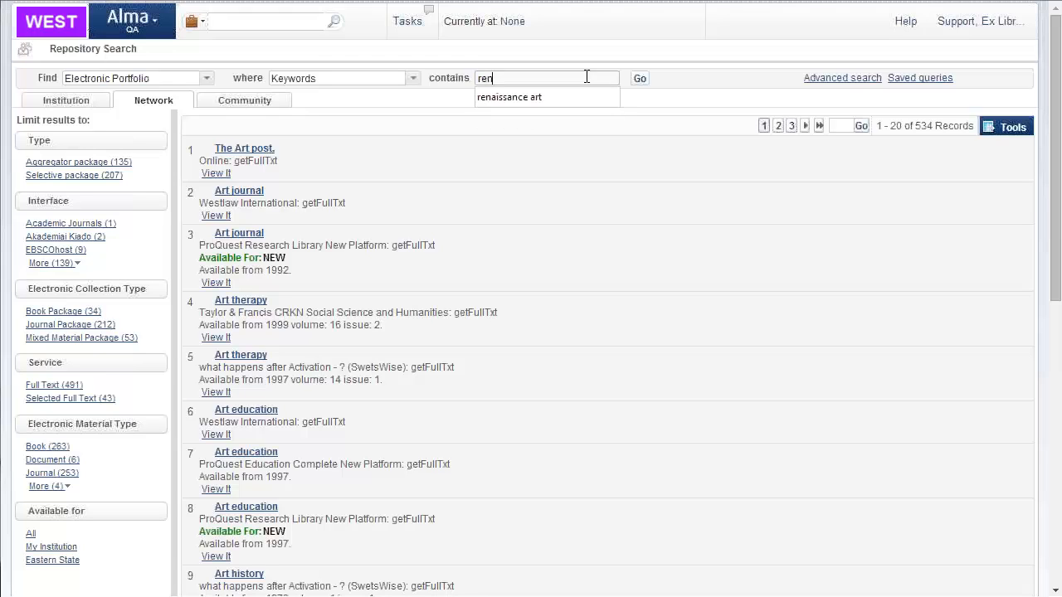
text(aissance art)
key(Return)
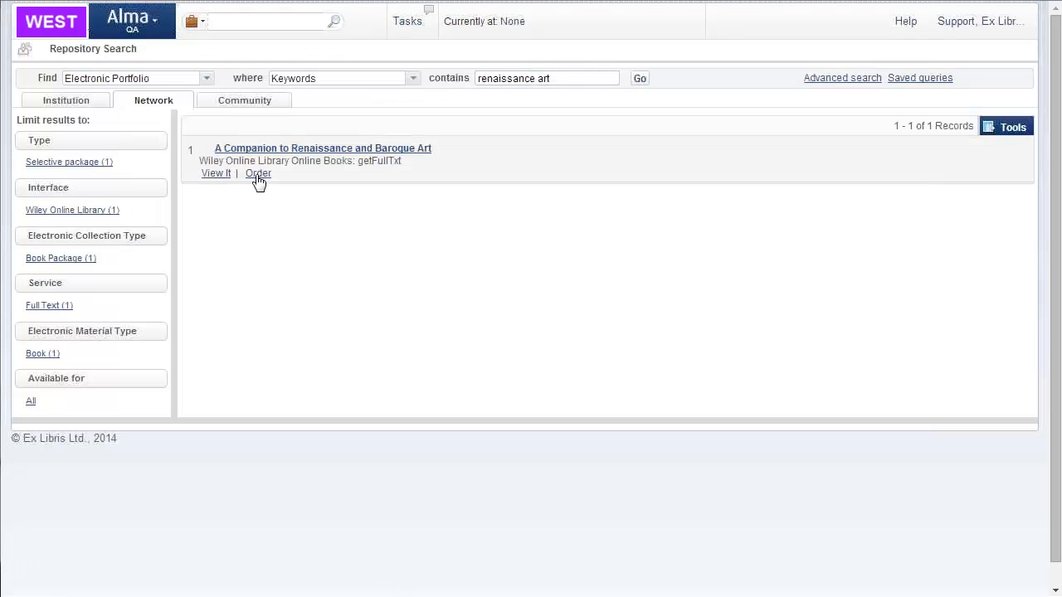
click(258, 176)
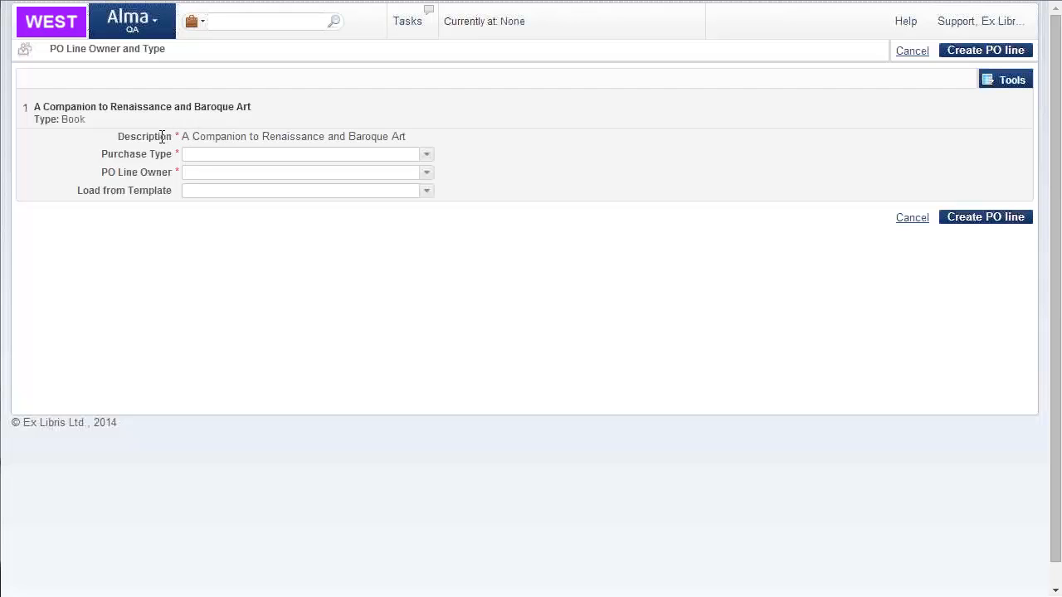
Create the PO line with purchase type "Electronic Book - One Time" and West Main Library as PO line owner.
click(426, 156)
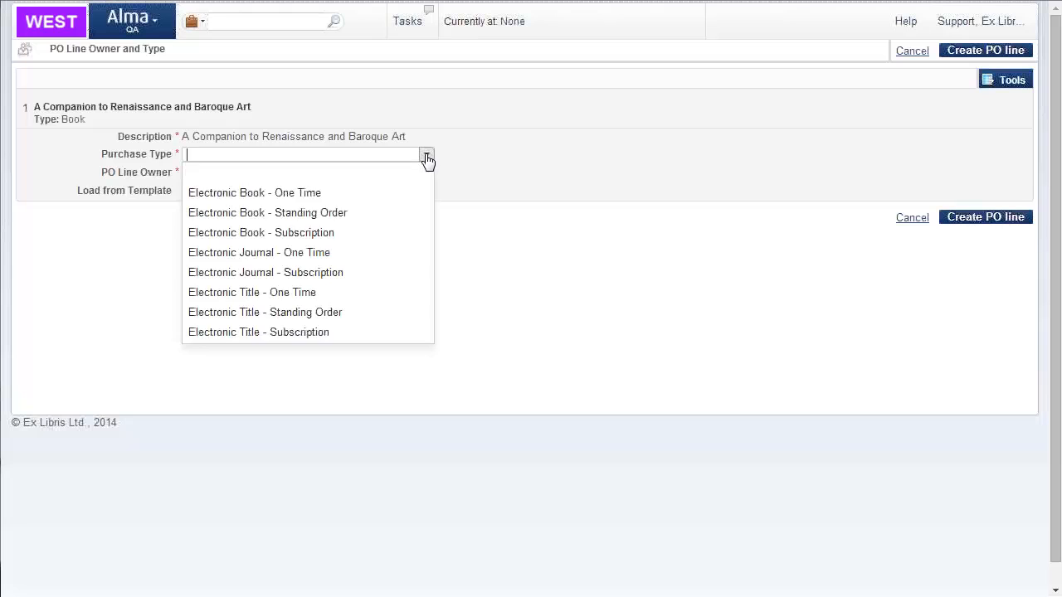
click(282, 194)
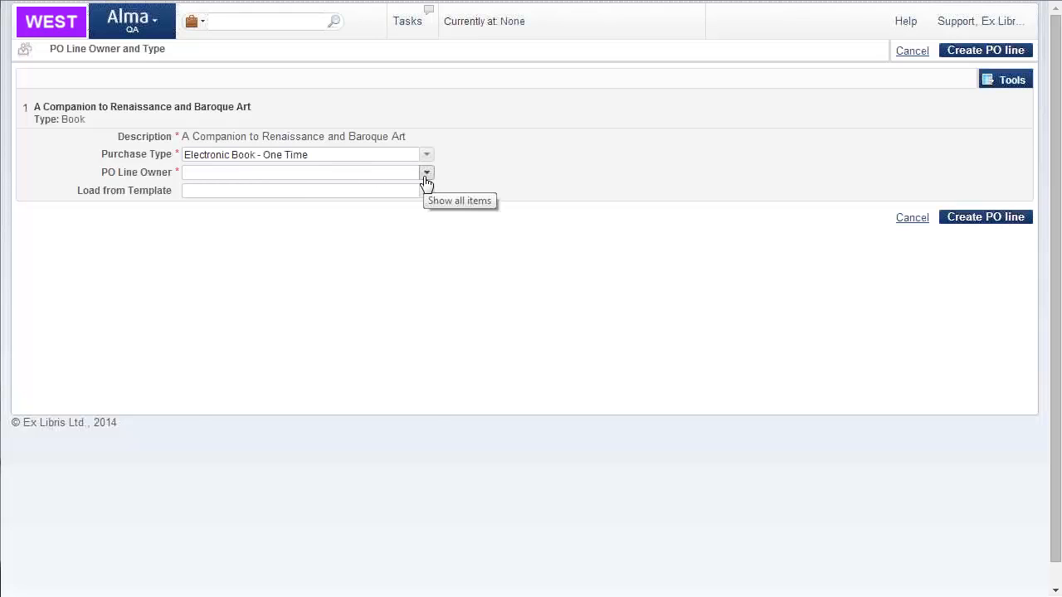
click(427, 173)
scroll(417, 325, down, 2)
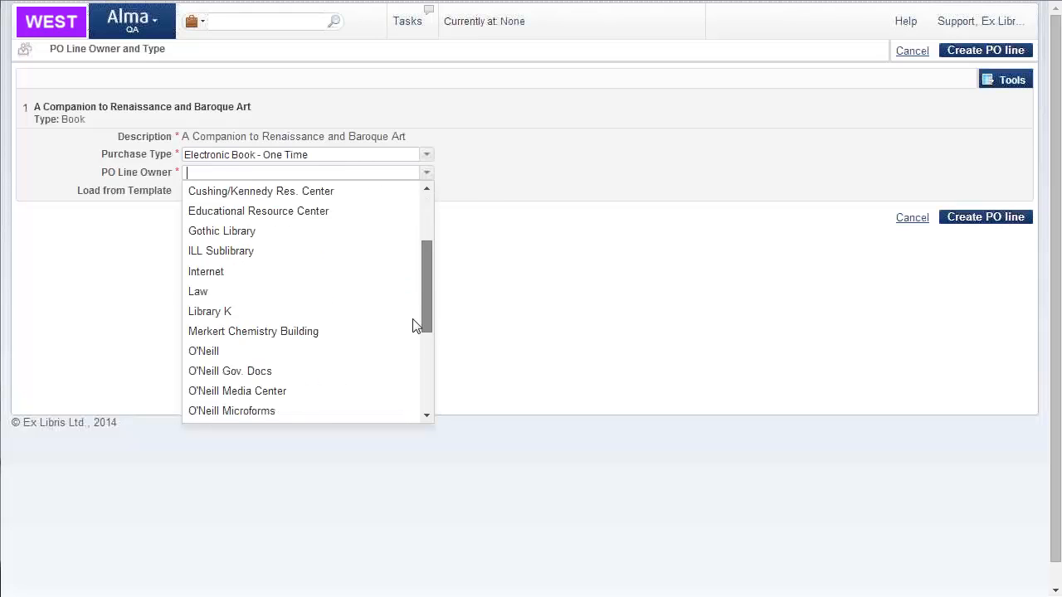
scroll(417, 325, down, 4)
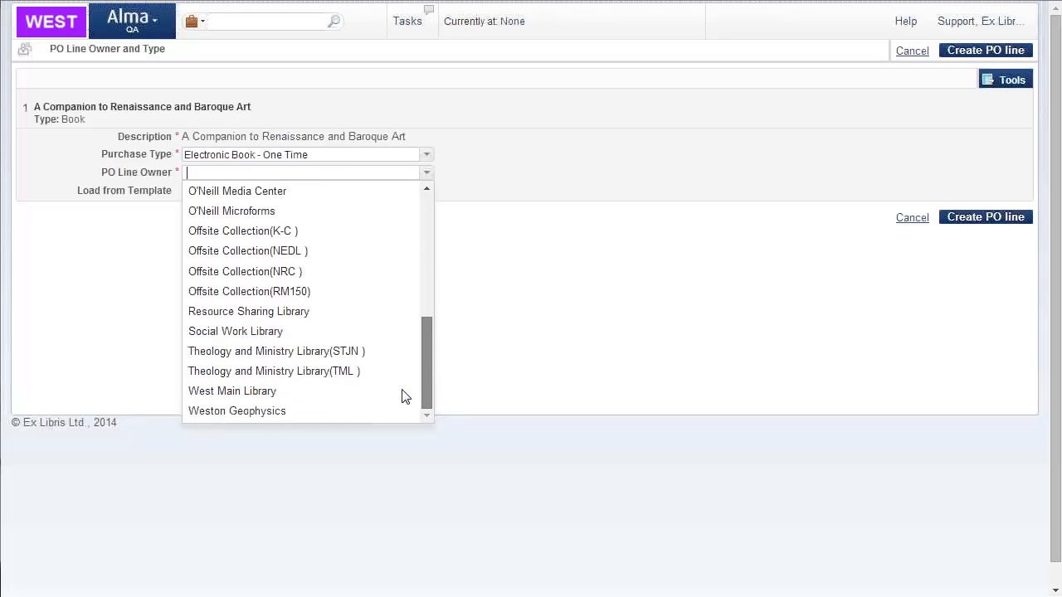
click(323, 393)
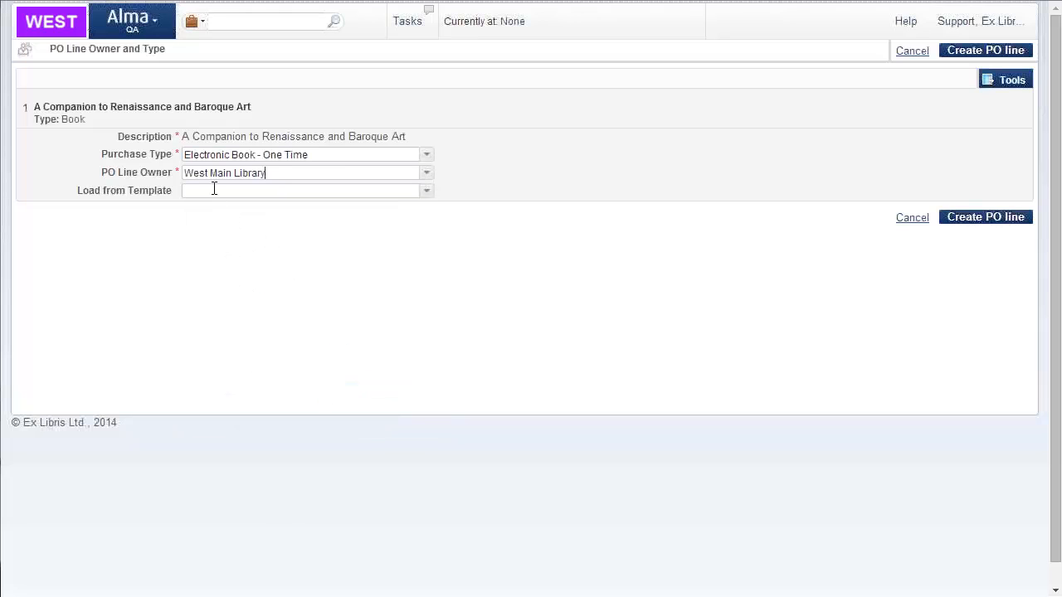
click(995, 217)
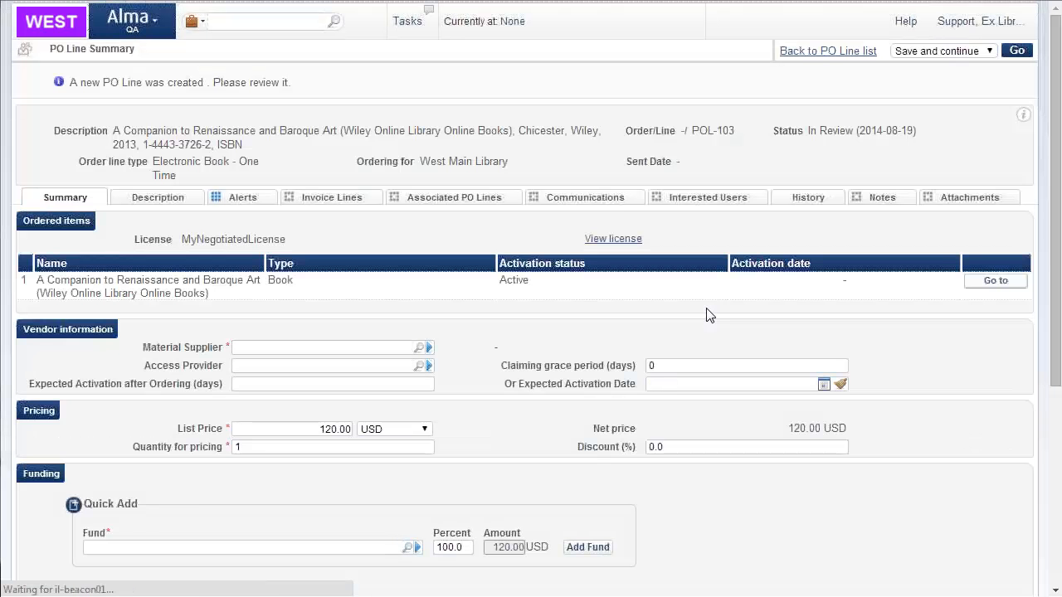
Review the new PO line's summary, examining the linked license, vendor information, list price, funding and PO line details.
scroll(512, 406, down, 1)
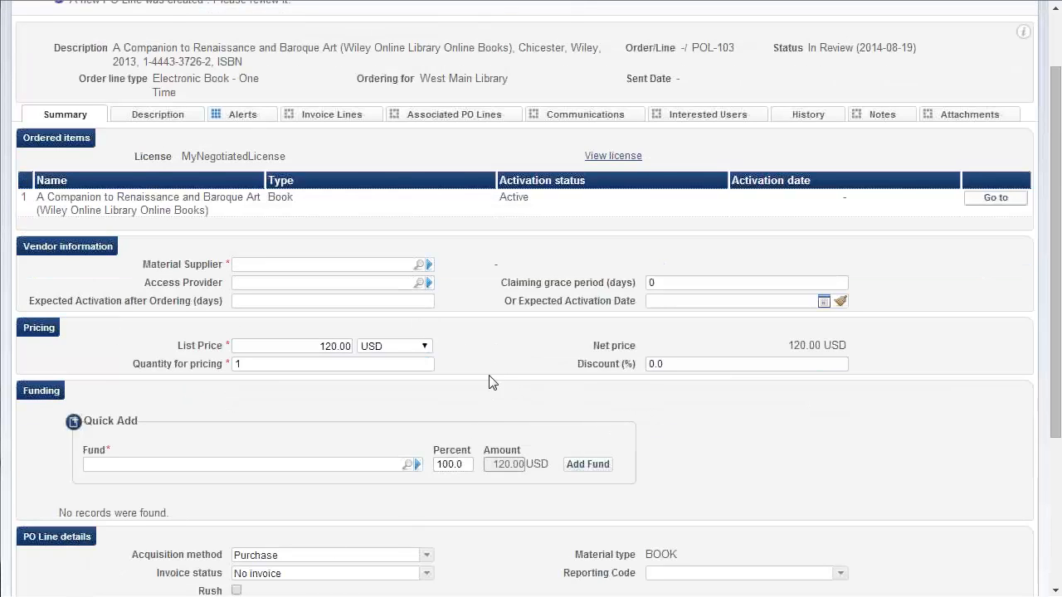
scroll(498, 372, down, 1)
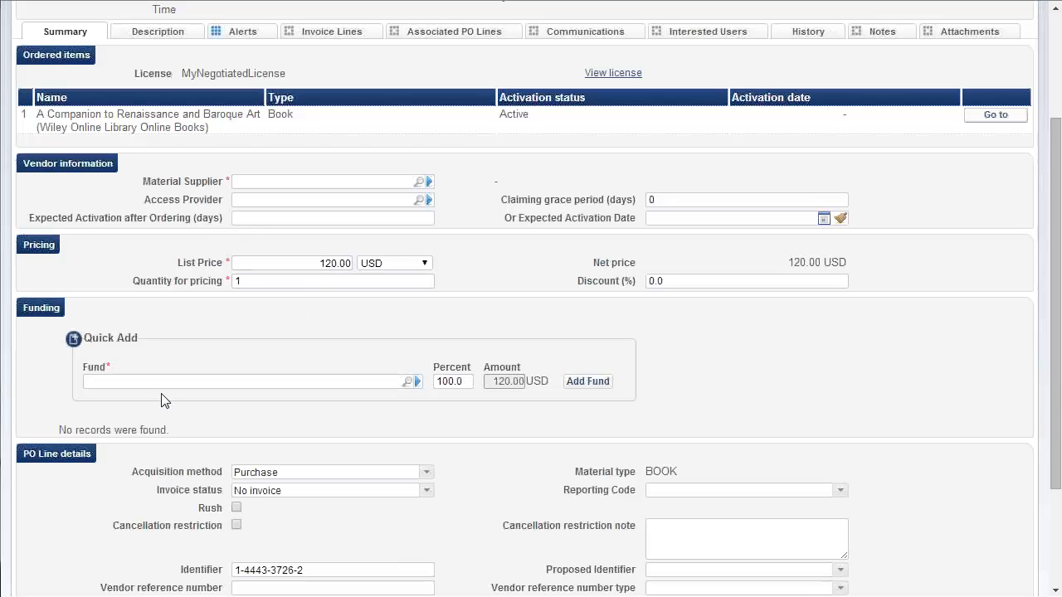
scroll(533, 303, down, 3)
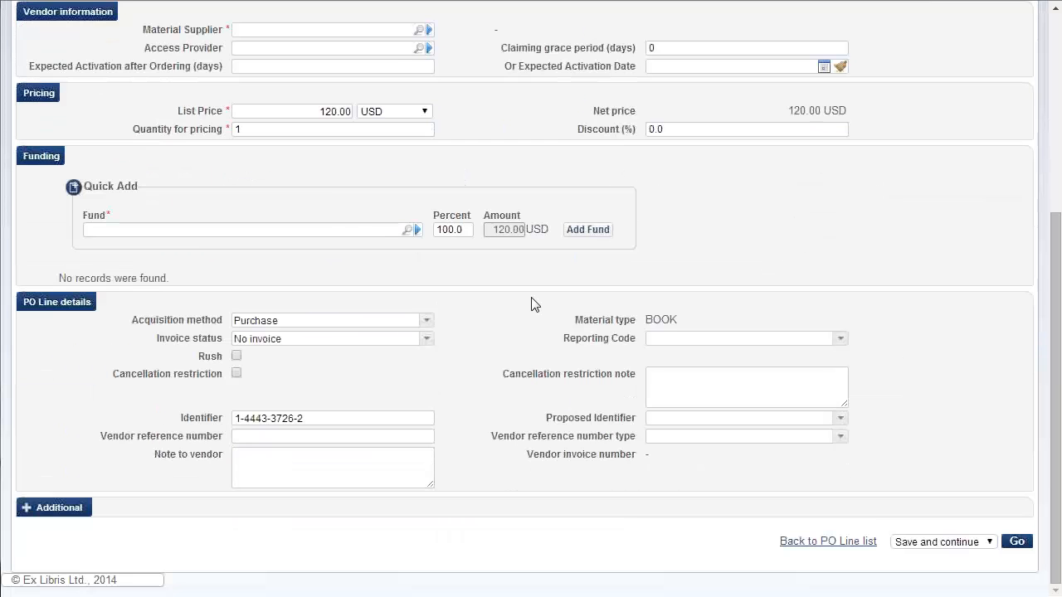
scroll(548, 315, up, 5)
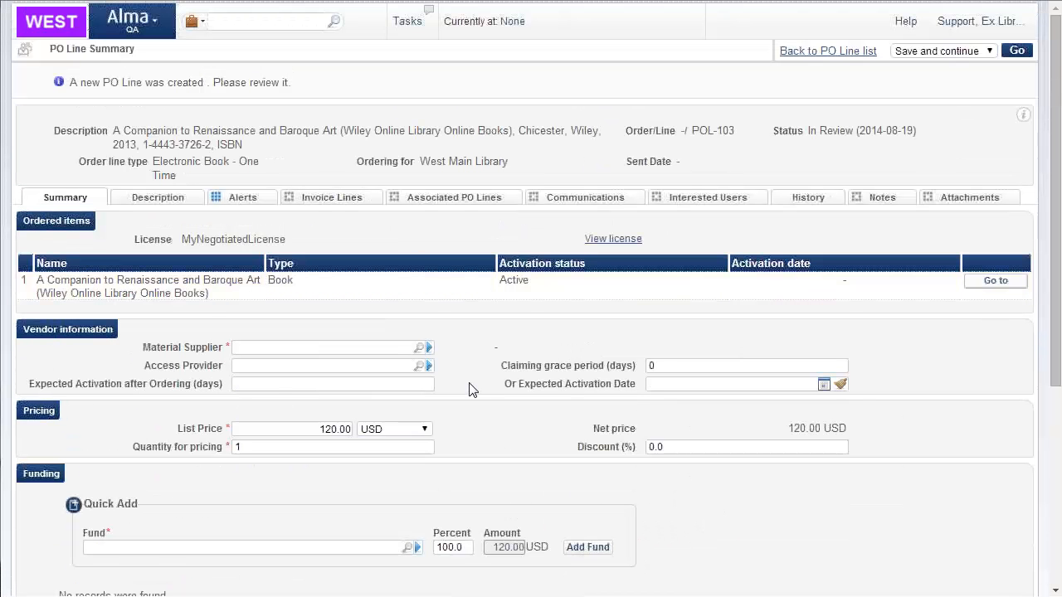
scroll(469, 390, down, 1)
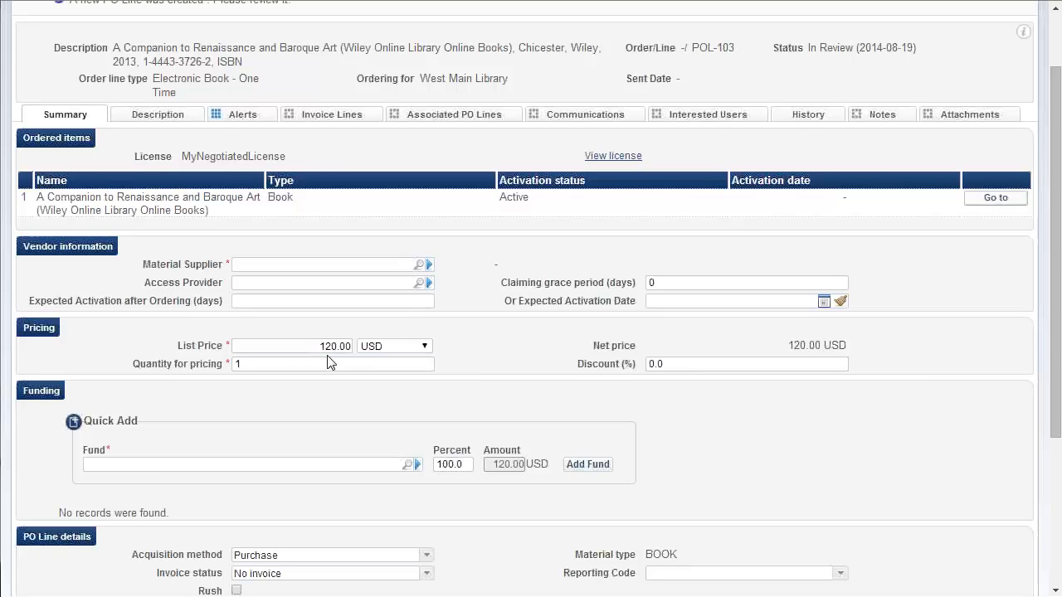
scroll(545, 368, down, 3)
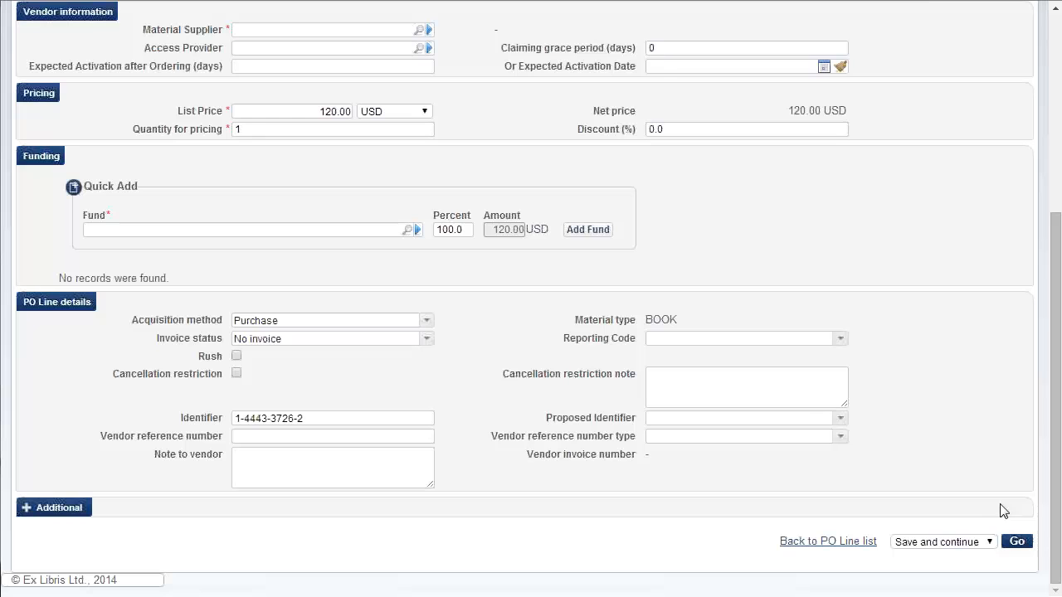
scroll(789, 404, up, 3)
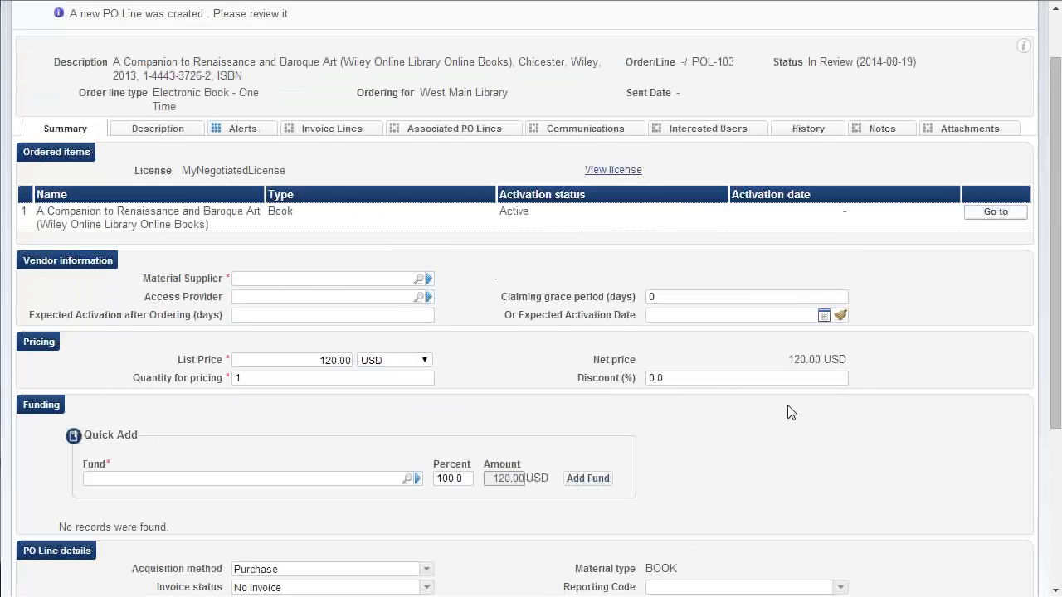